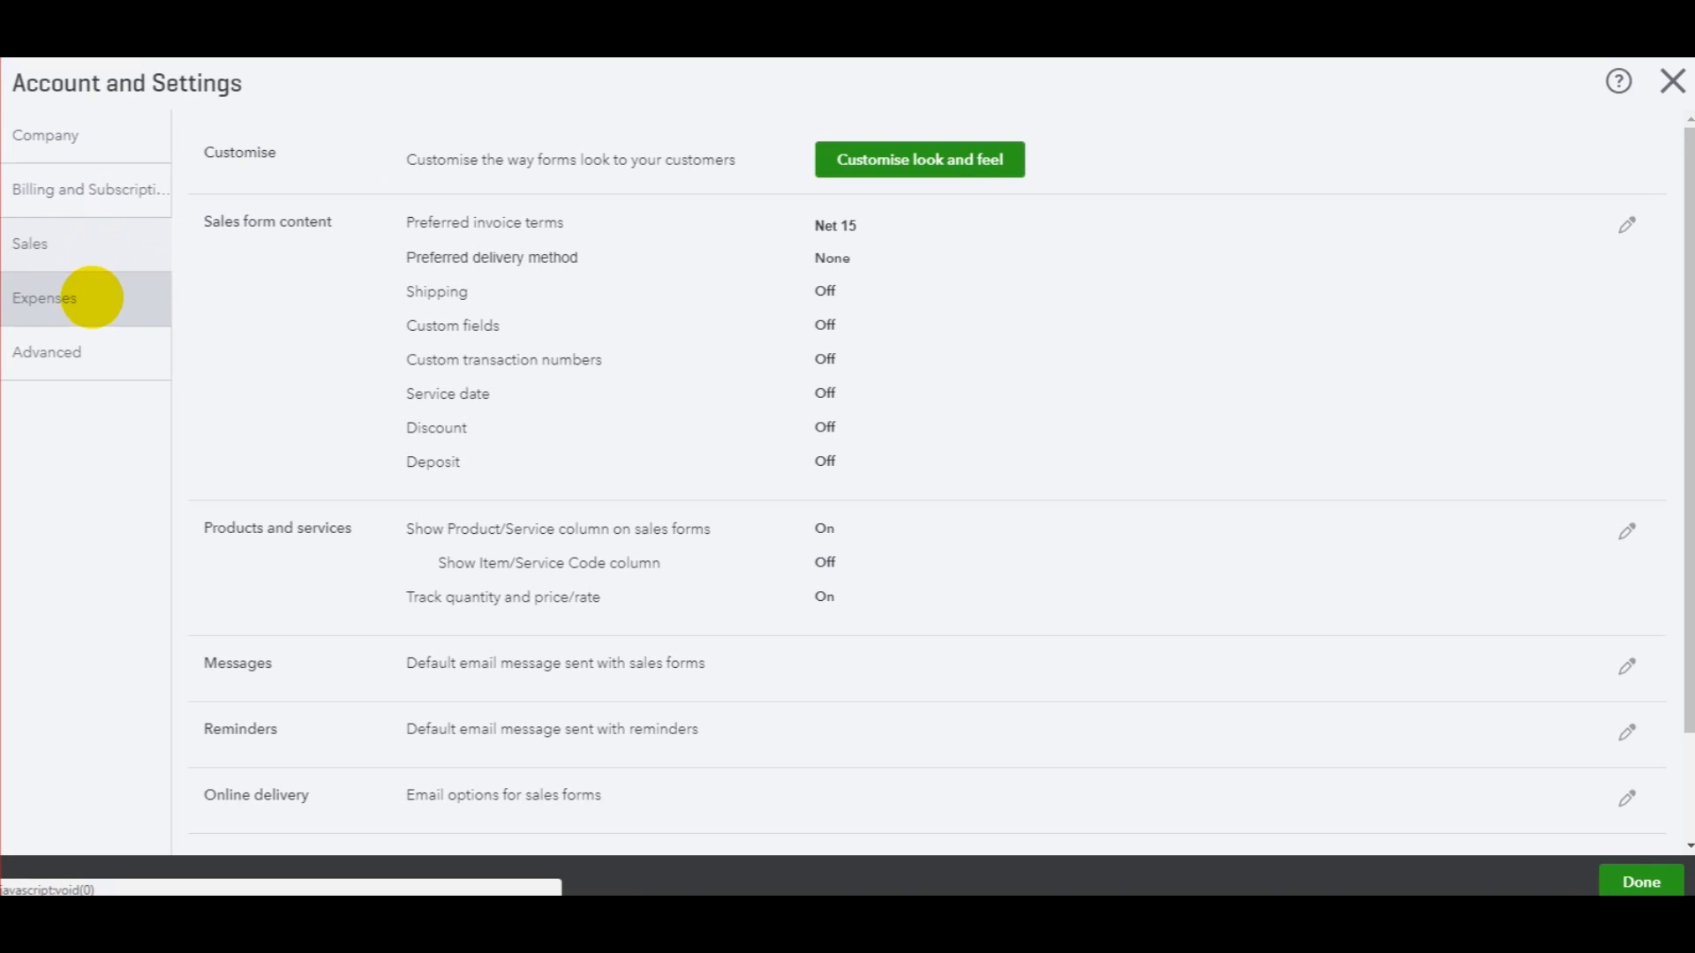
Switch to the Expenses section of Account and Settings.
click(91, 298)
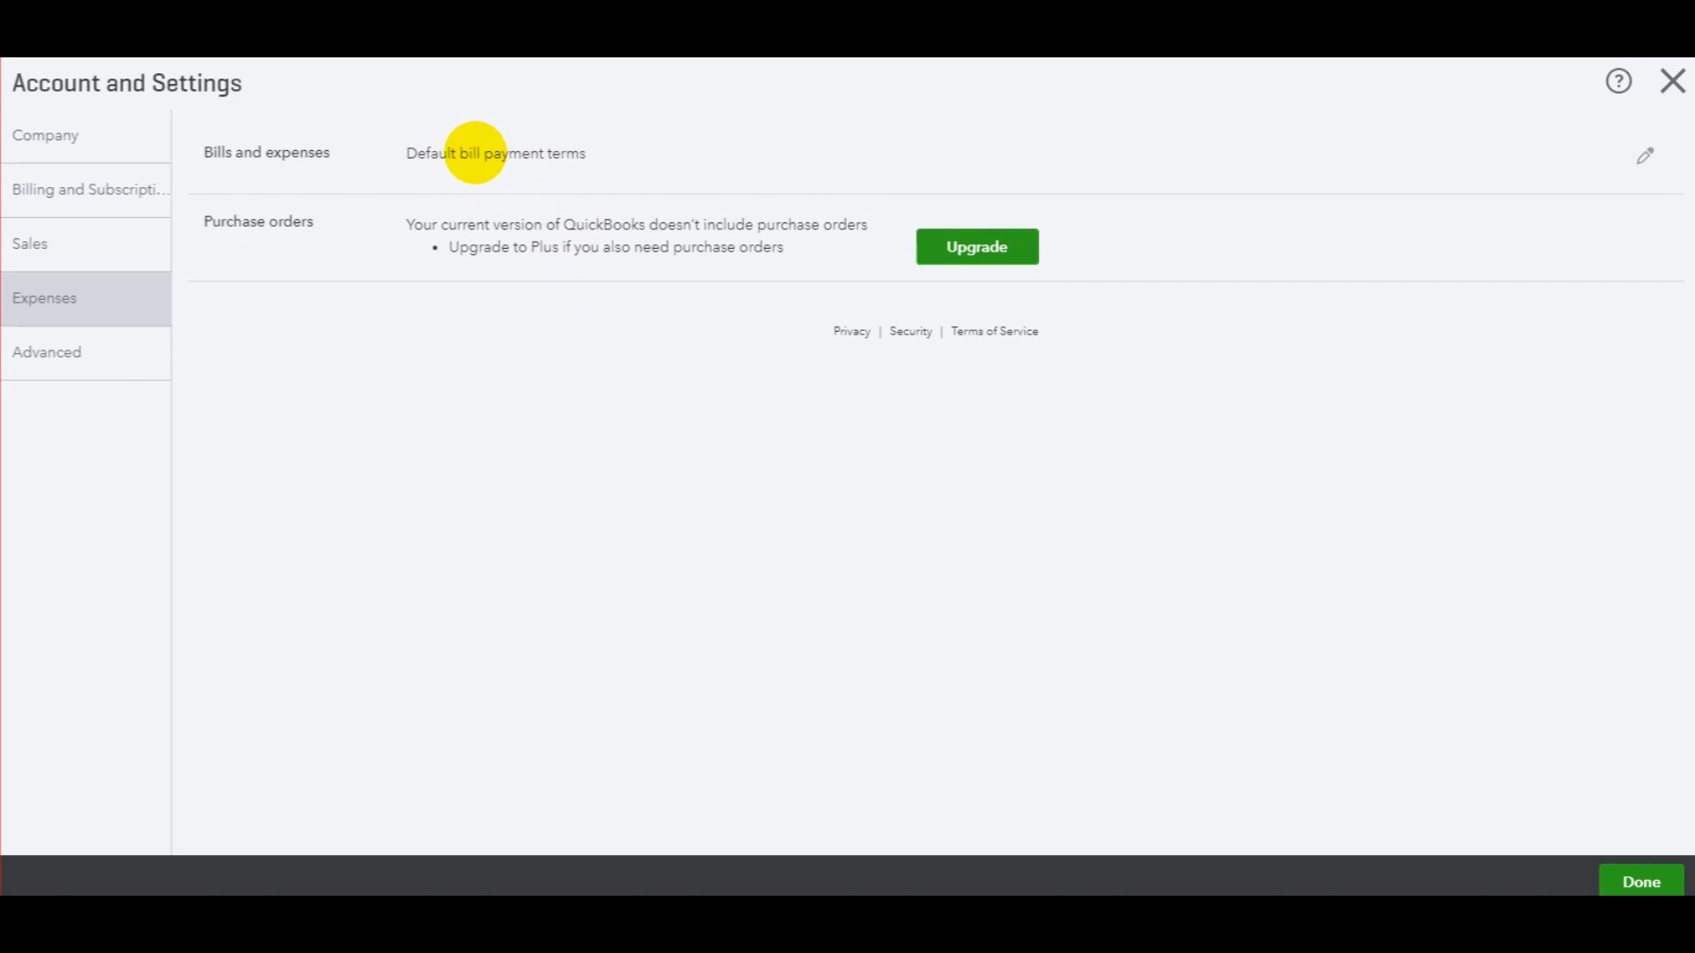
Change the default bill payment terms to Net 30 and save.
click(527, 151)
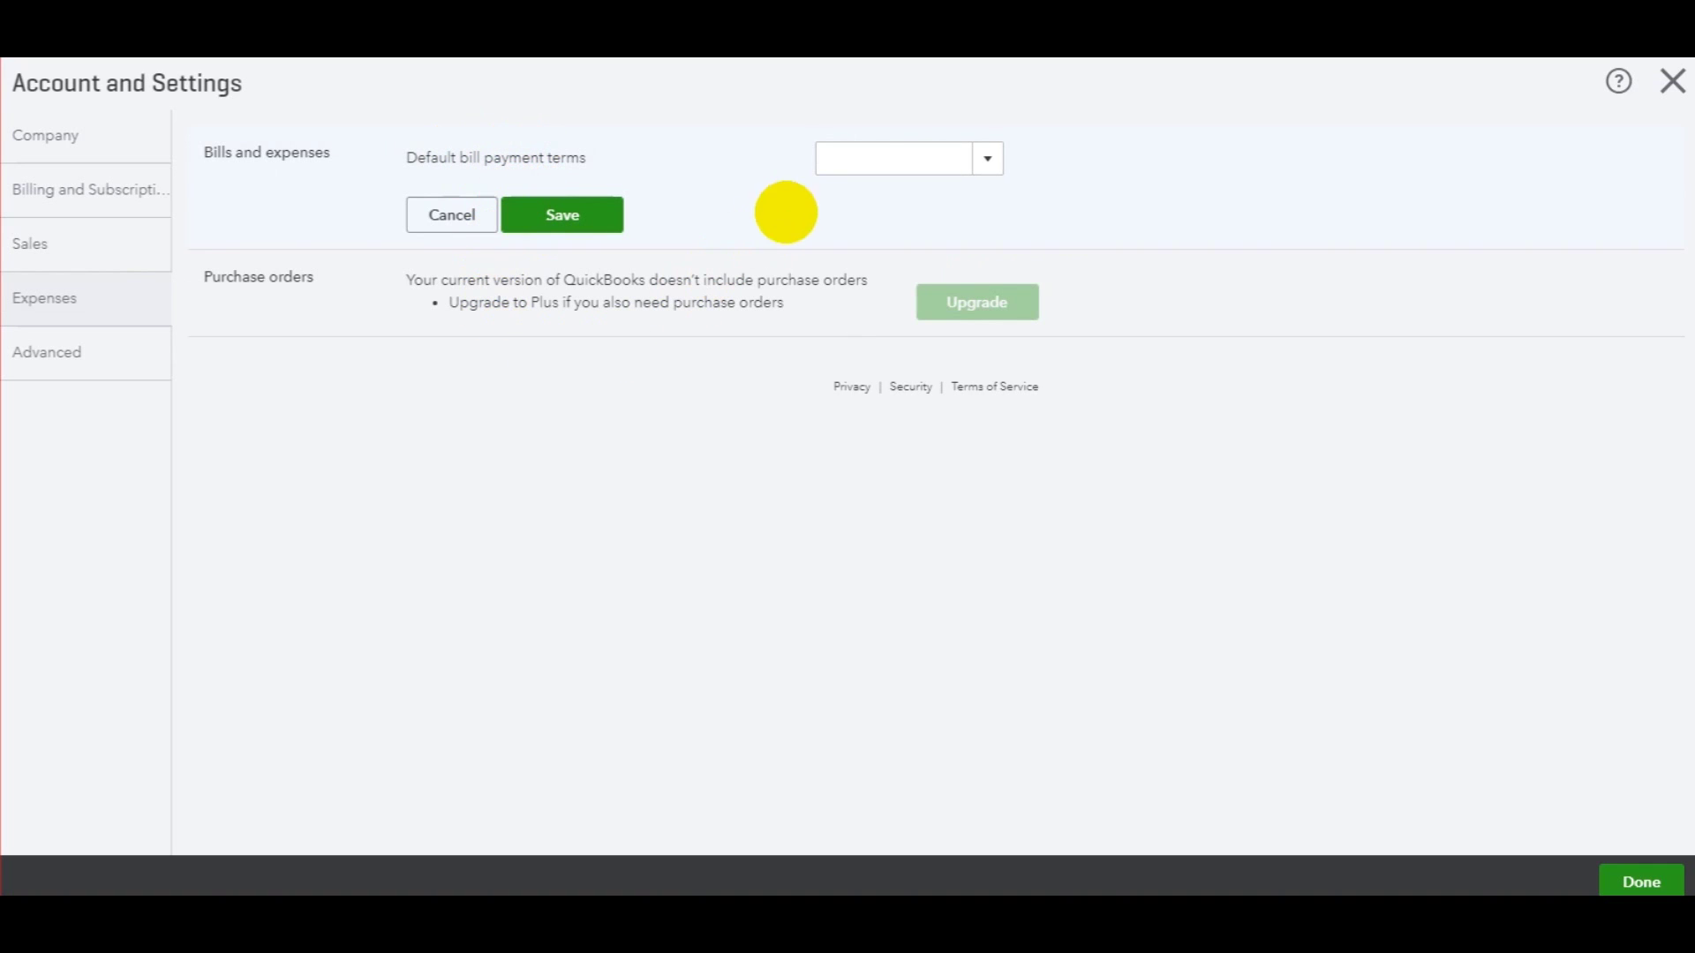
click(985, 159)
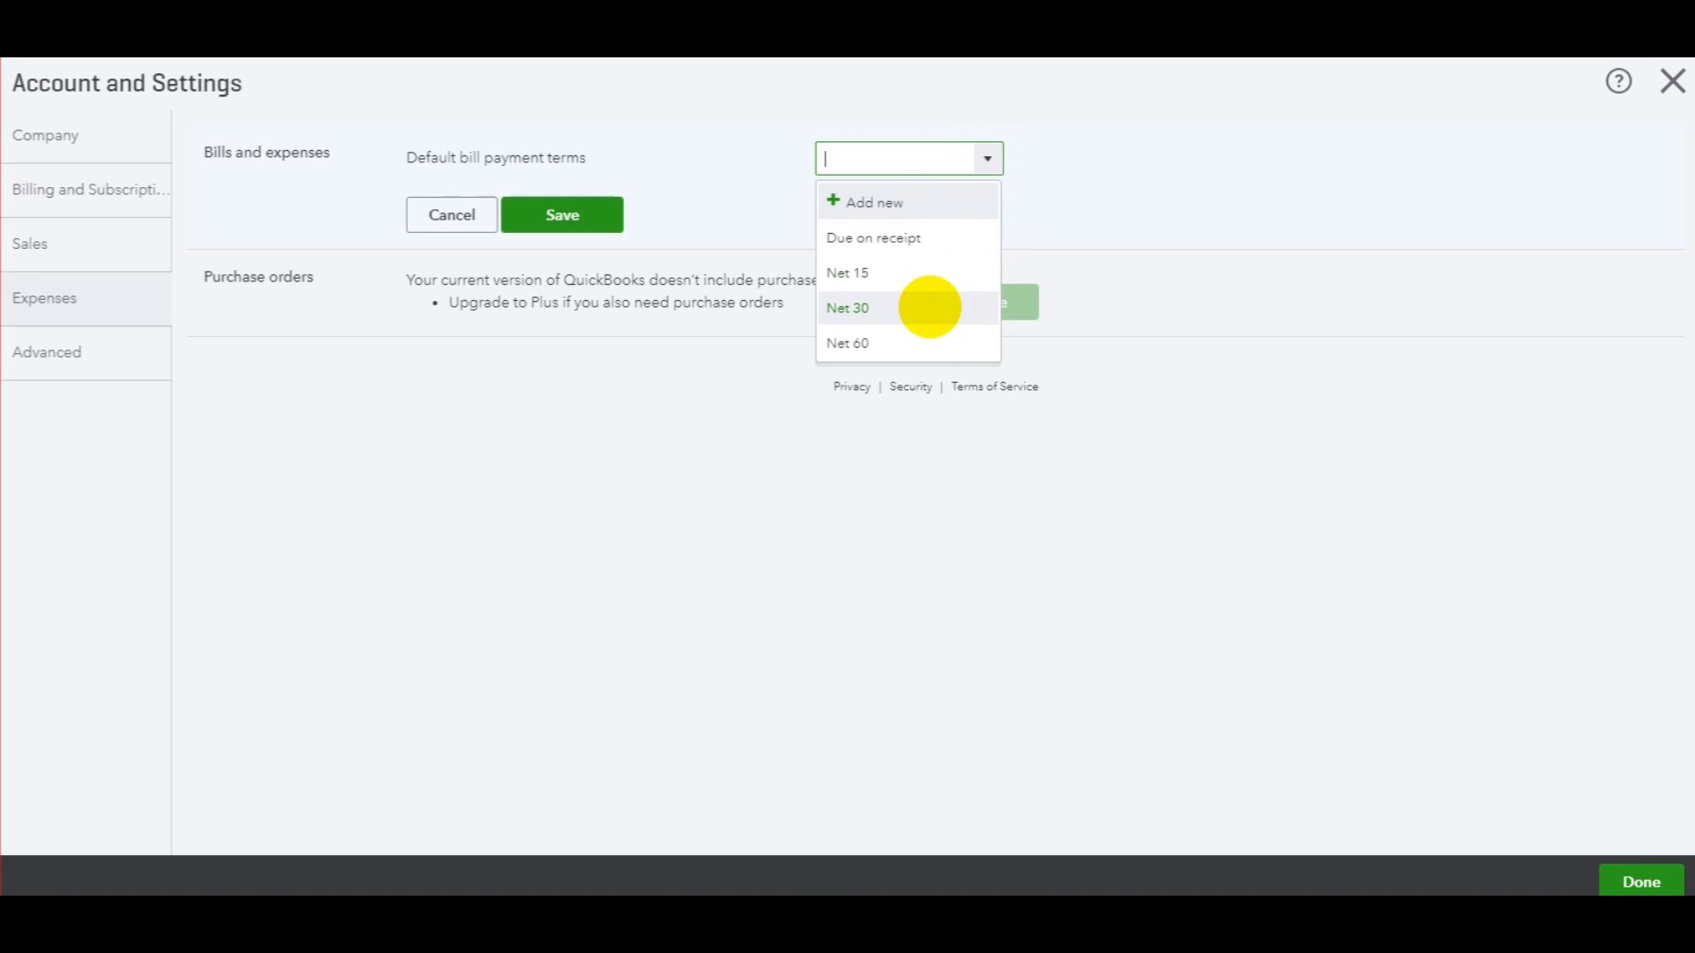
click(927, 307)
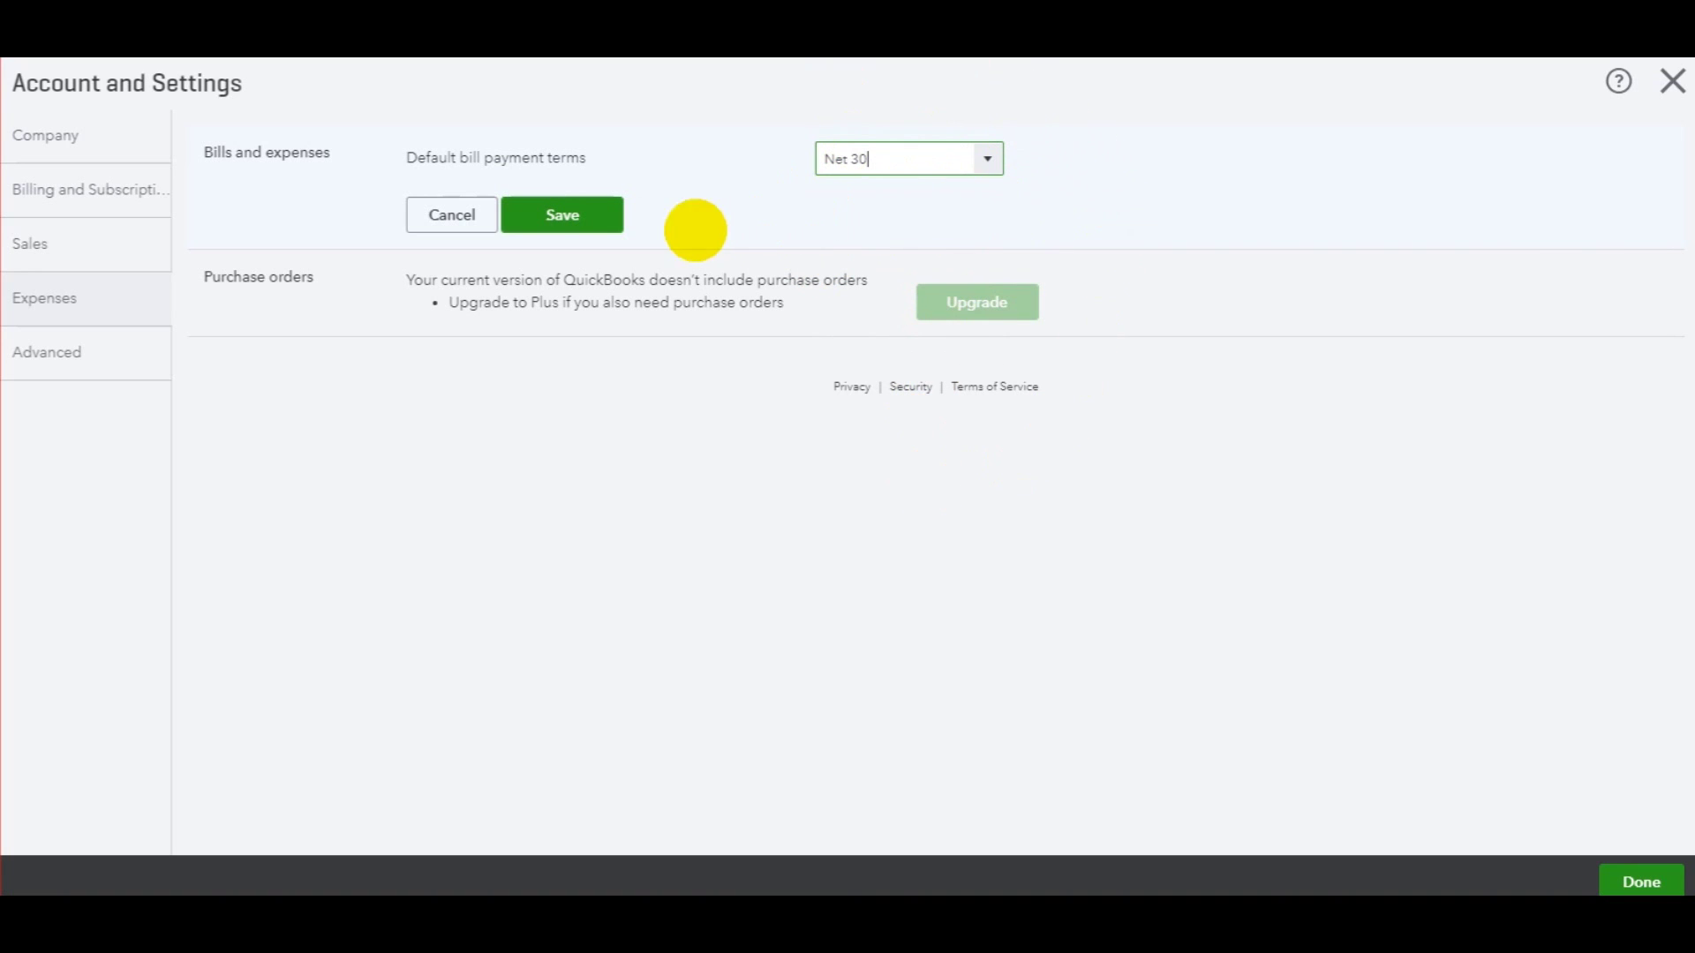
click(567, 218)
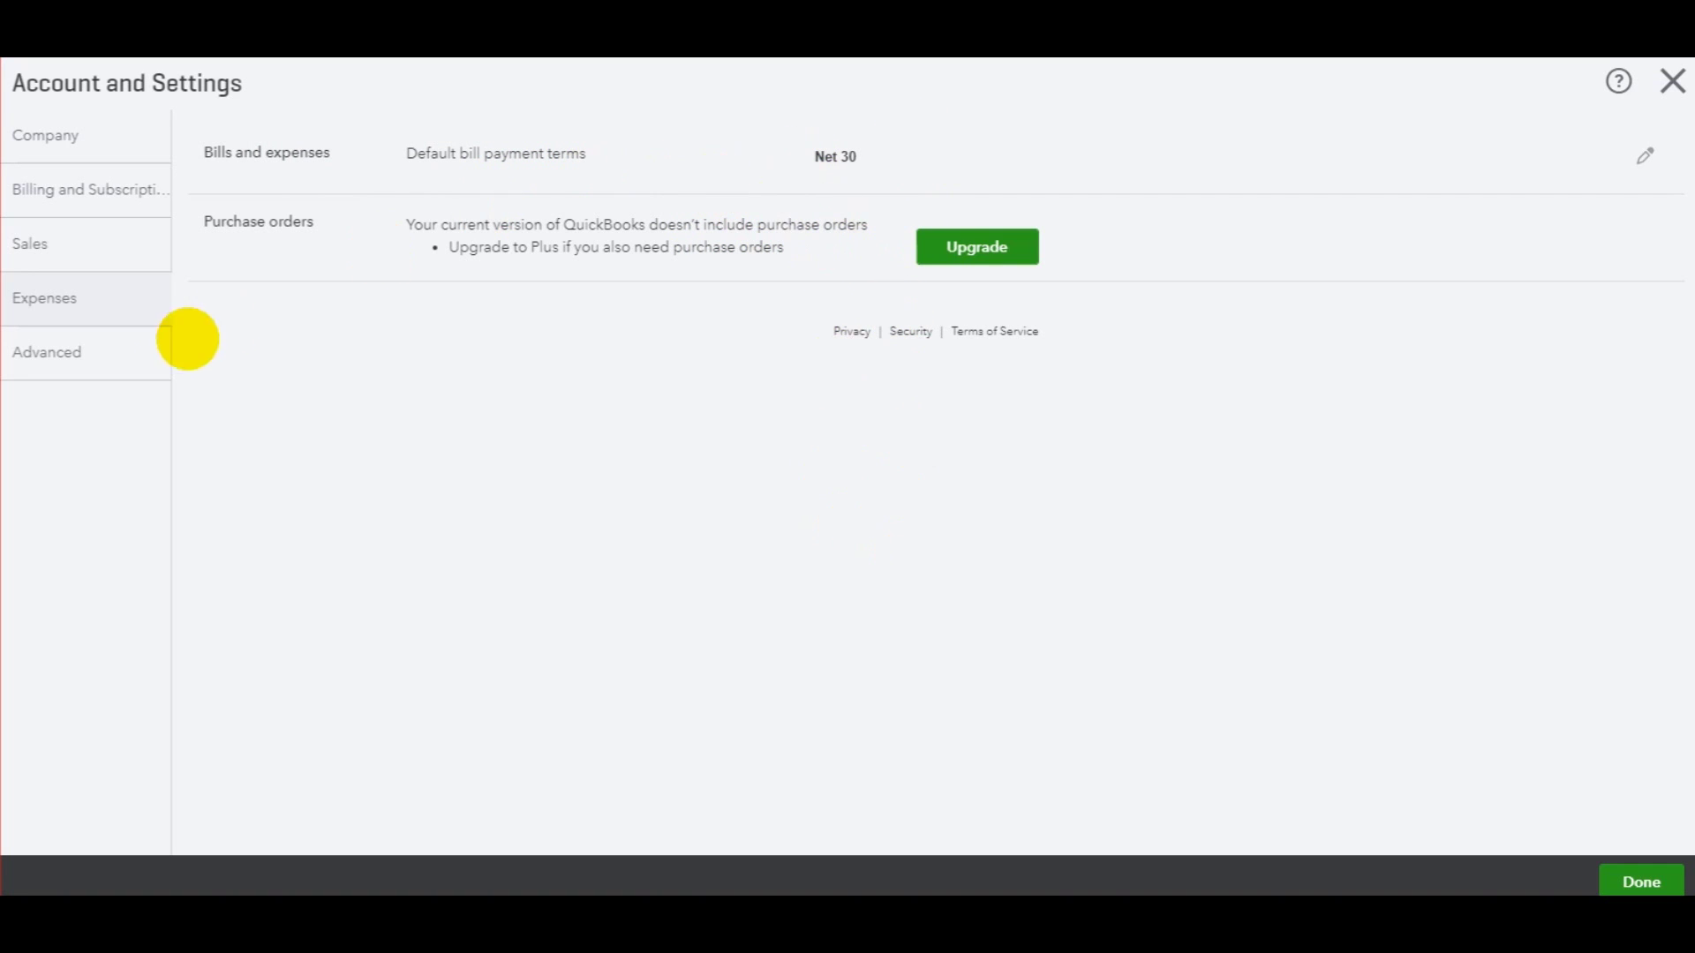
click(88, 366)
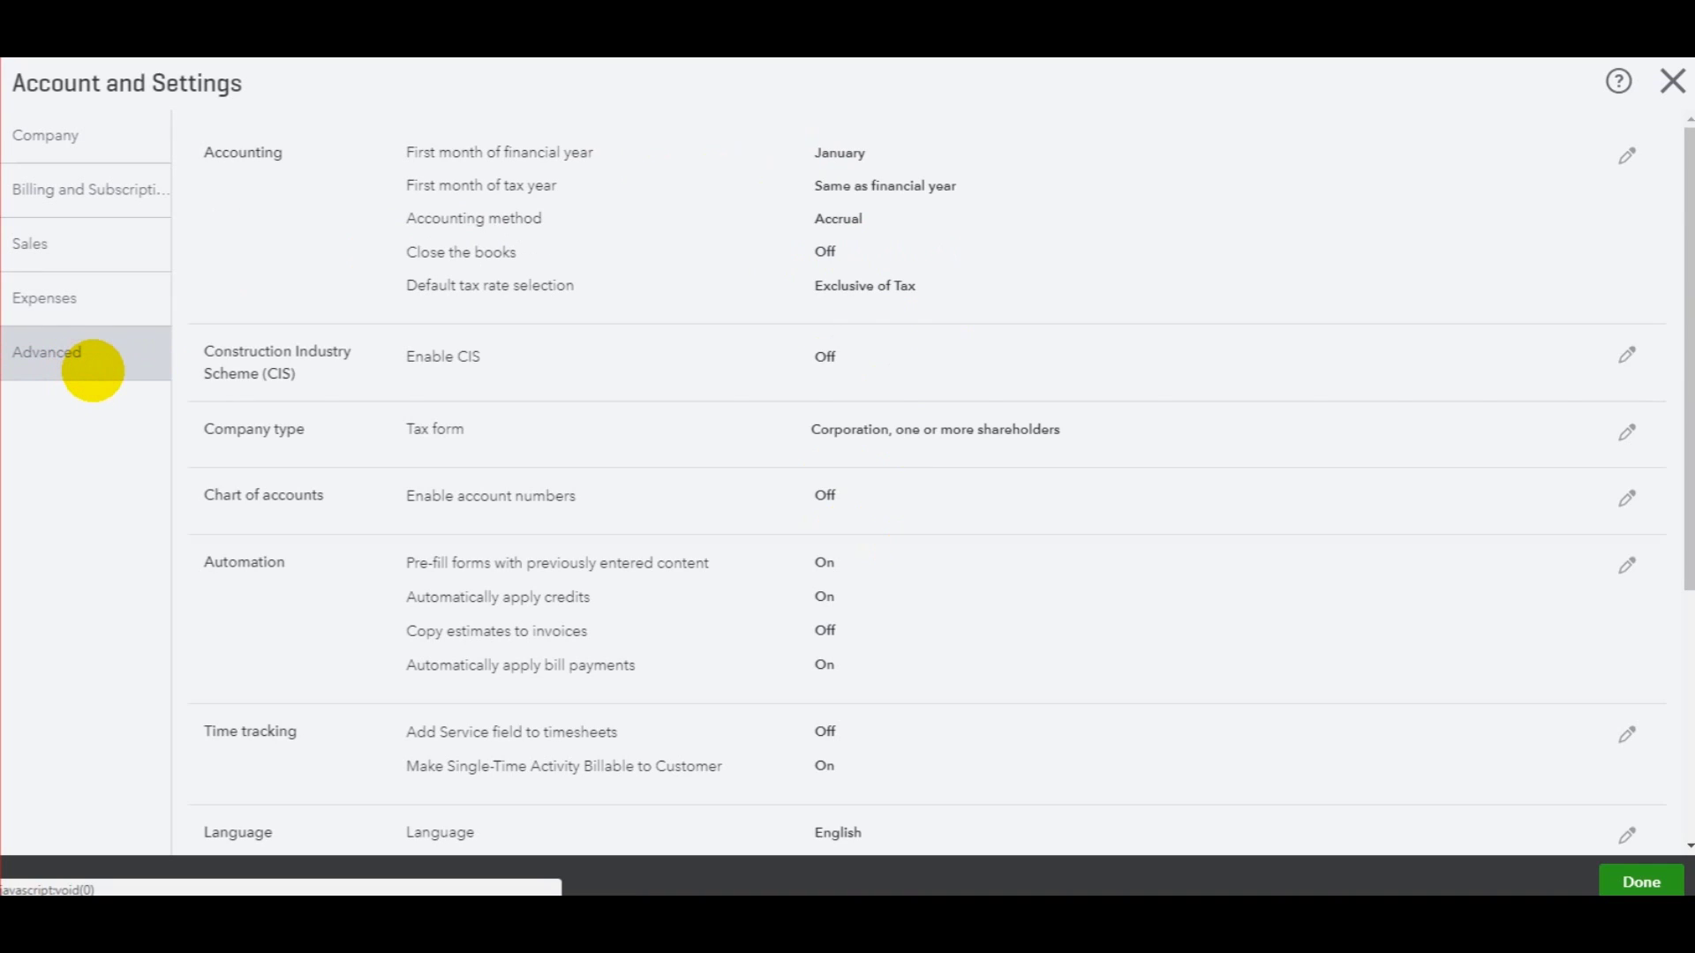
scroll(647, 586, down, 5)
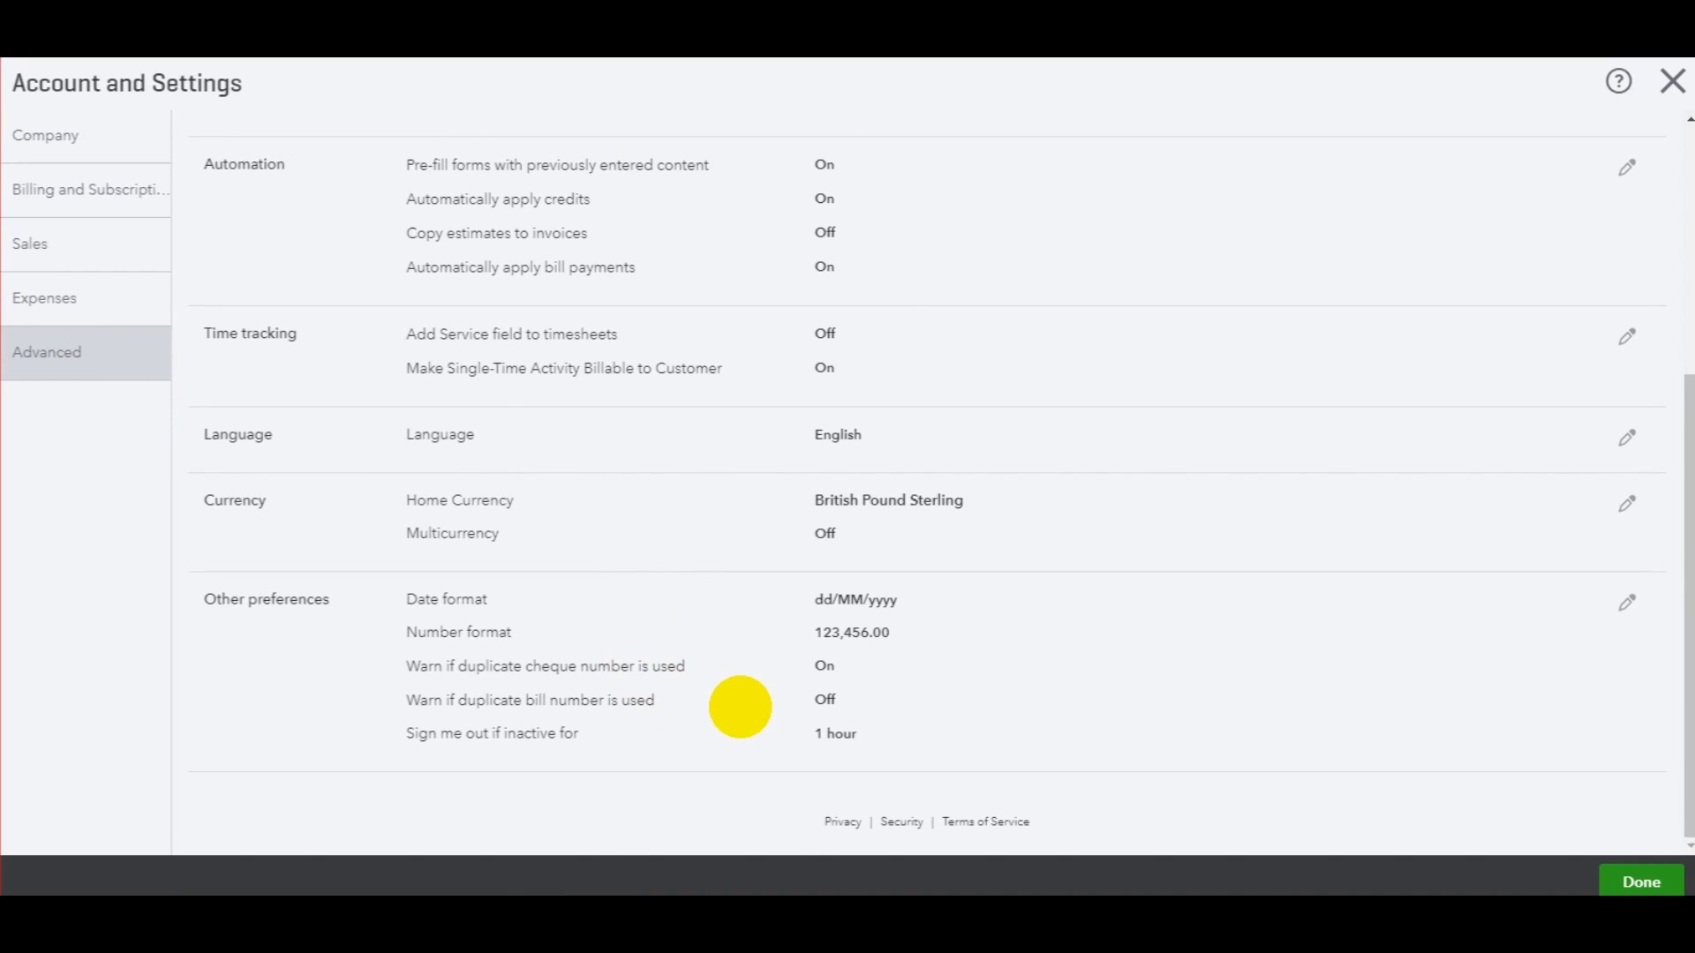
scroll(739, 705, up, 5)
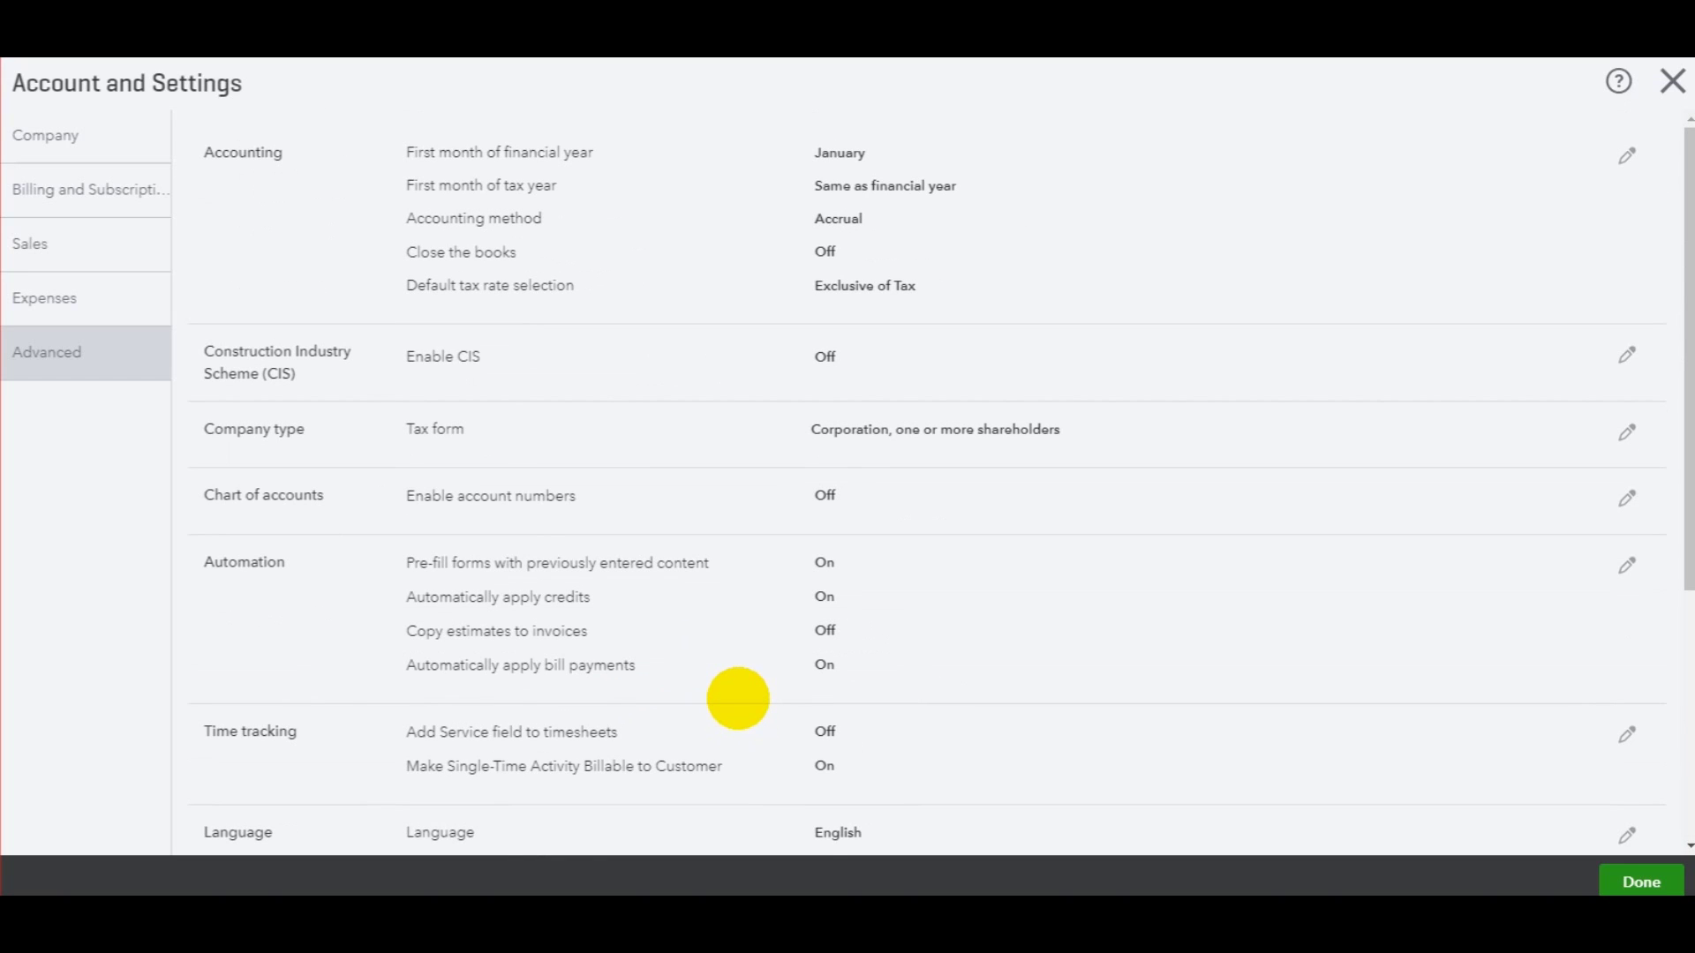
scroll(582, 573, down, 5)
scroll(587, 713, up, 3)
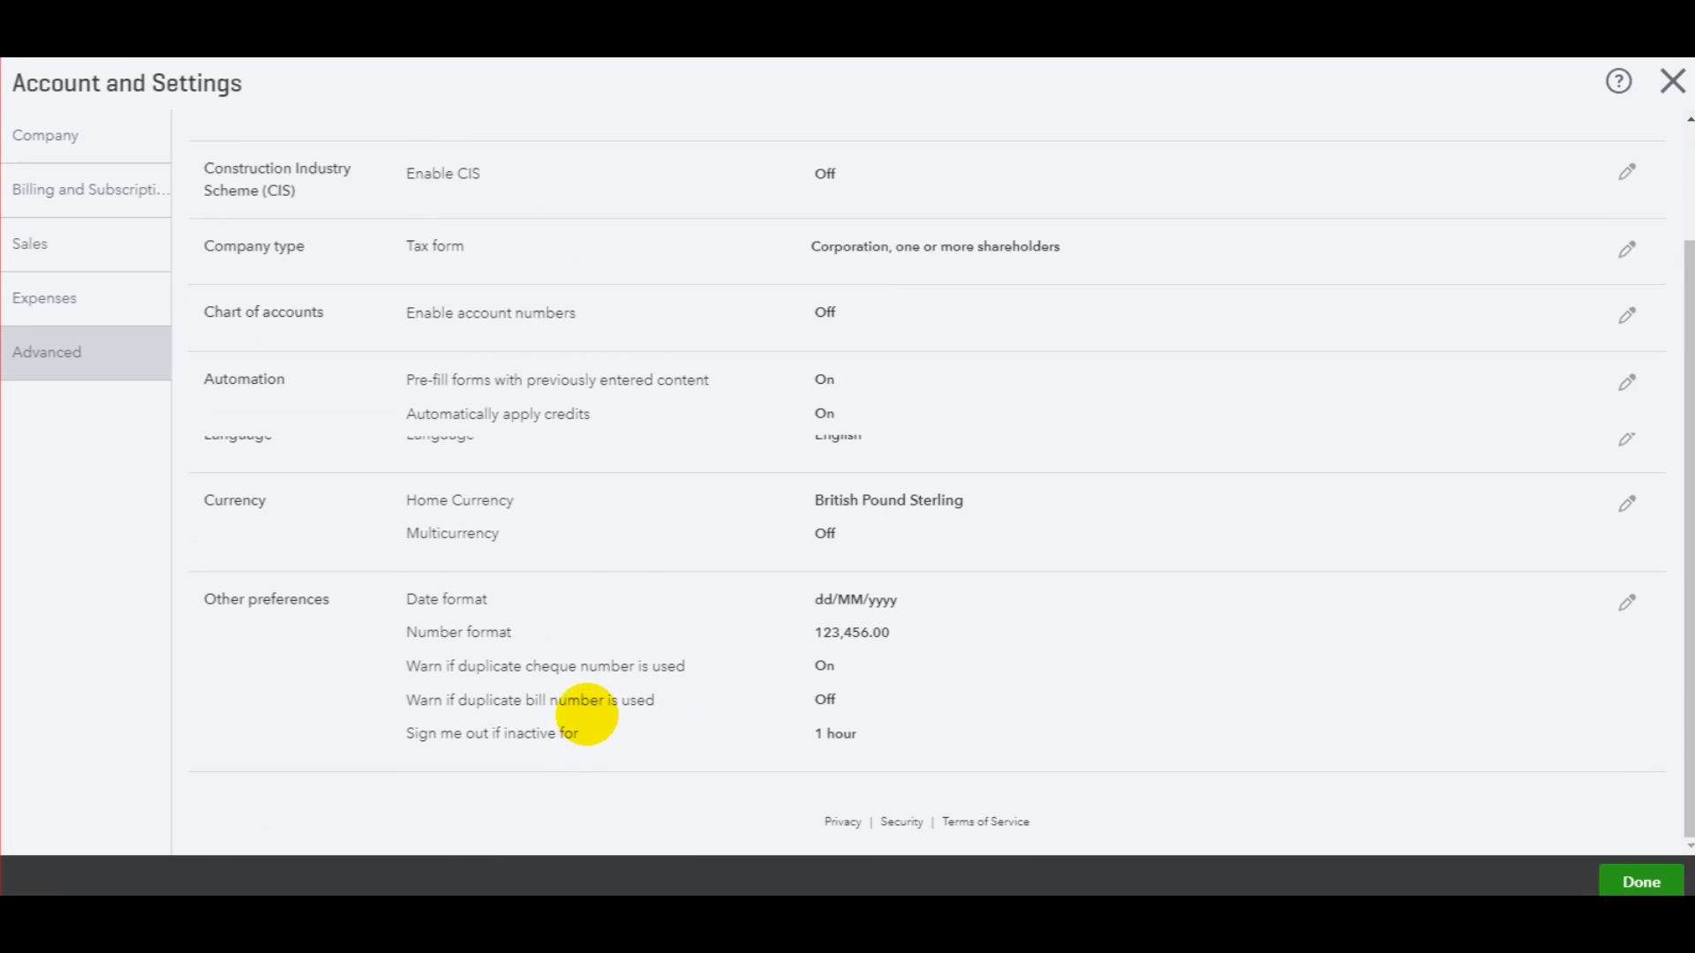
scroll(589, 717, up, 2)
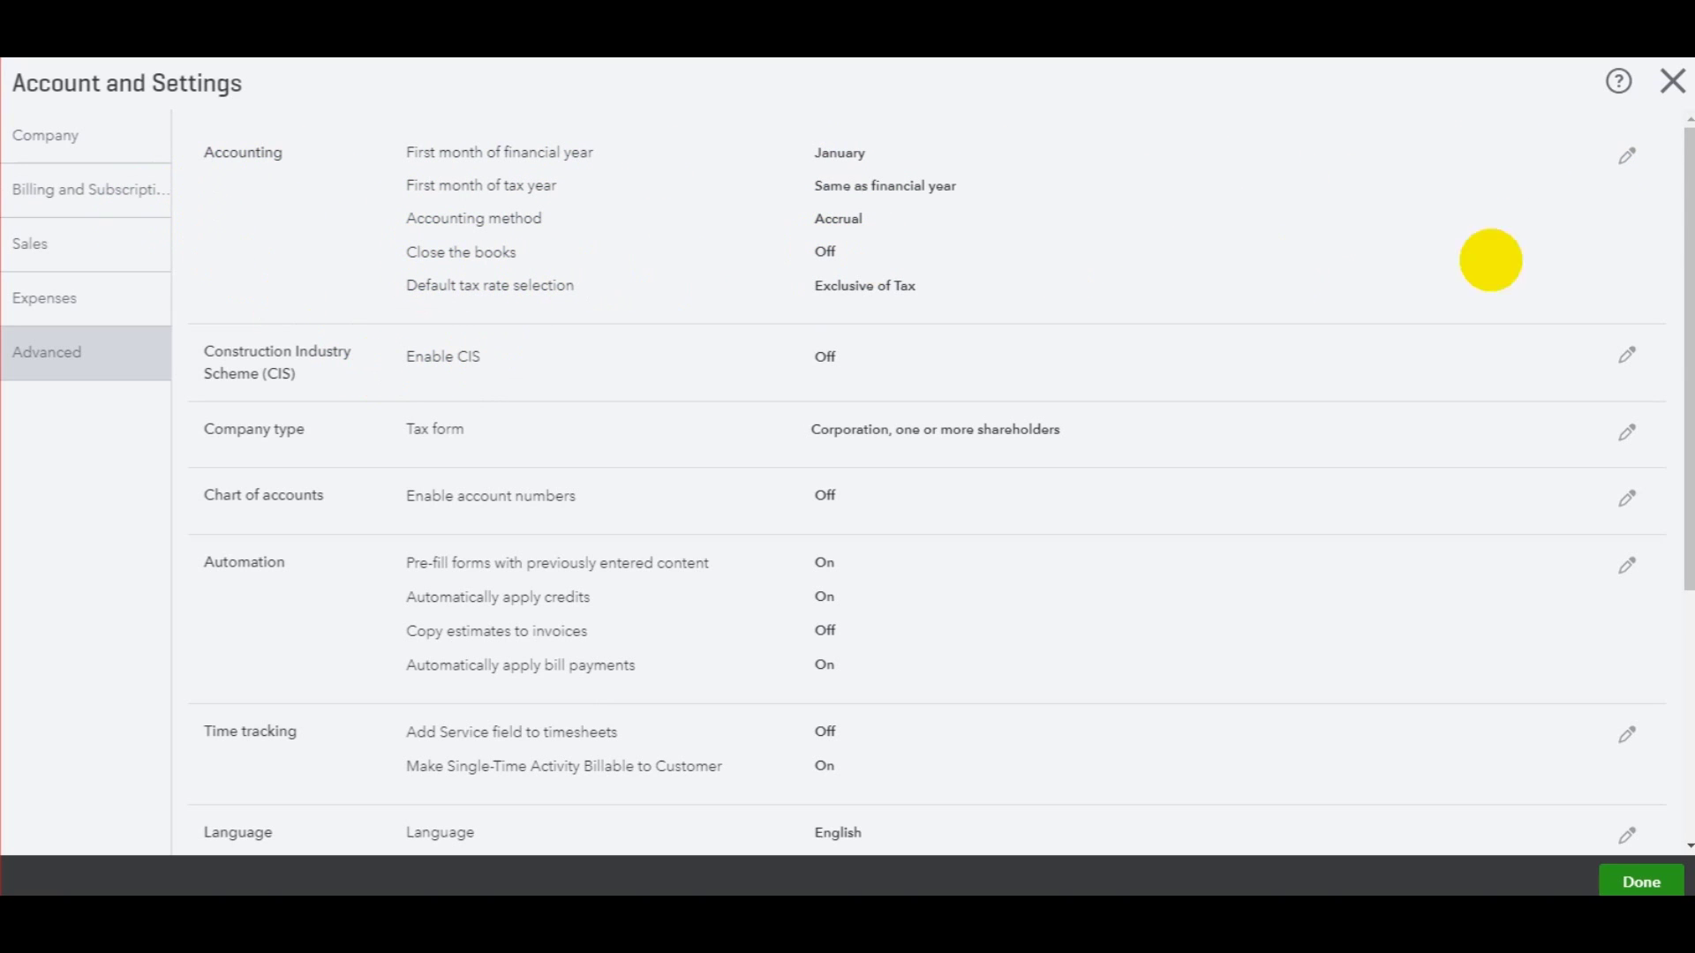
Set April as the first month of the financial year in the Accounting settings and save.
click(1630, 155)
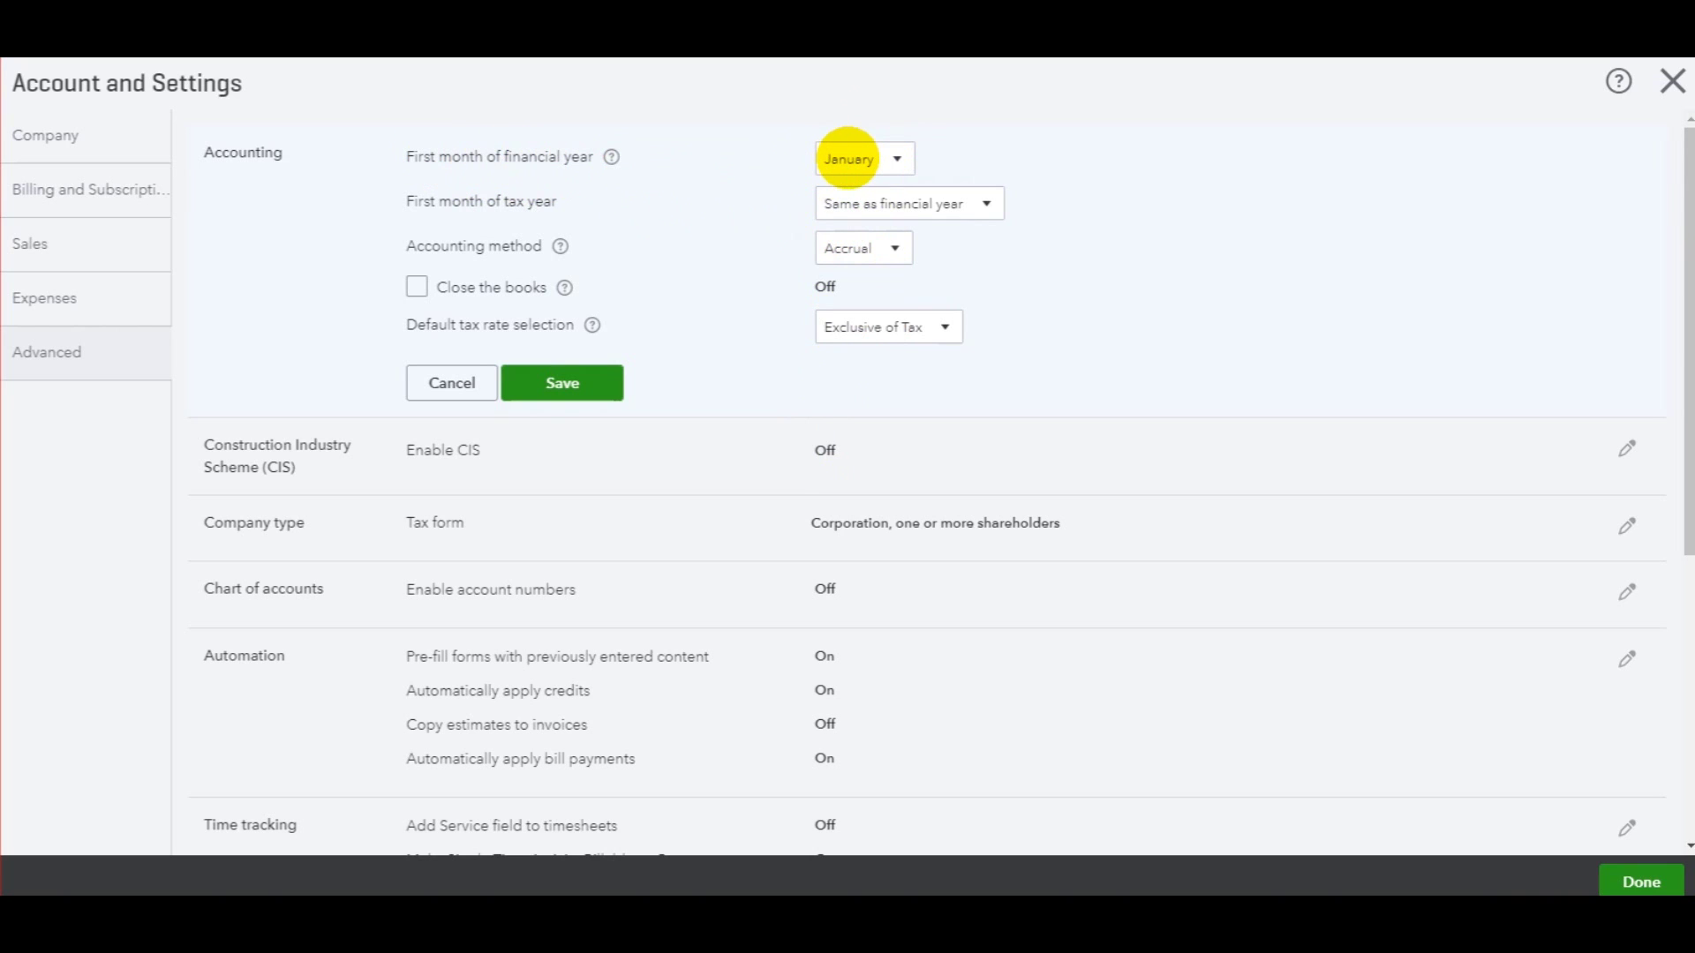
click(843, 159)
click(856, 289)
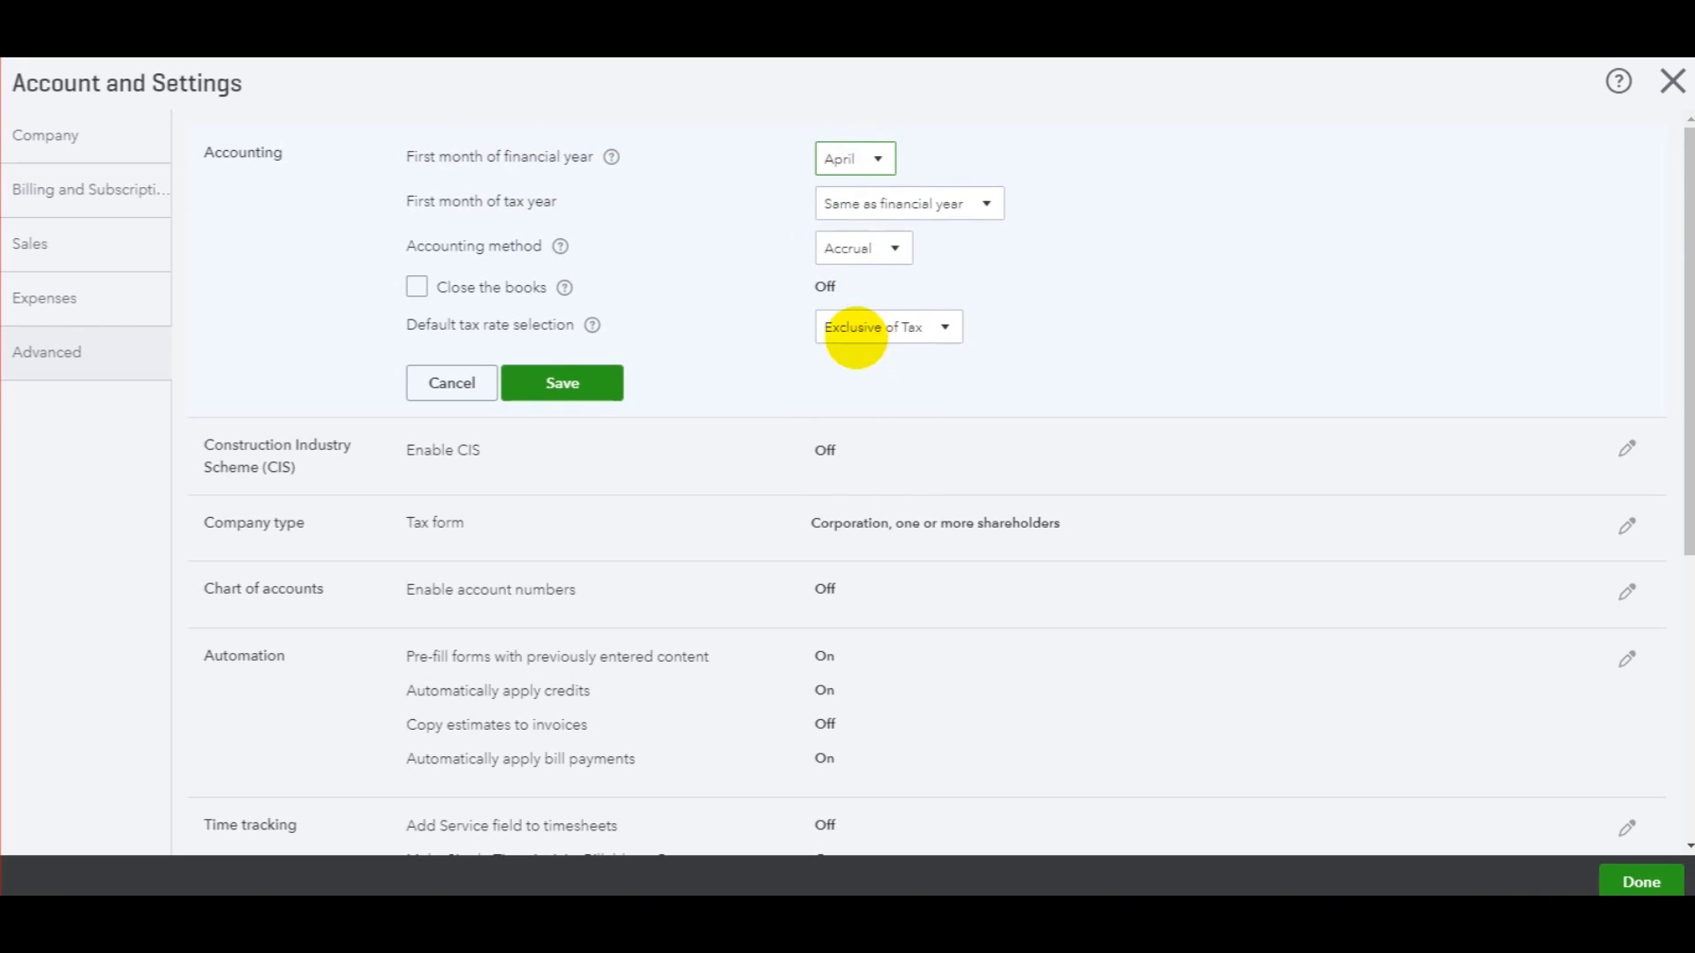
click(548, 382)
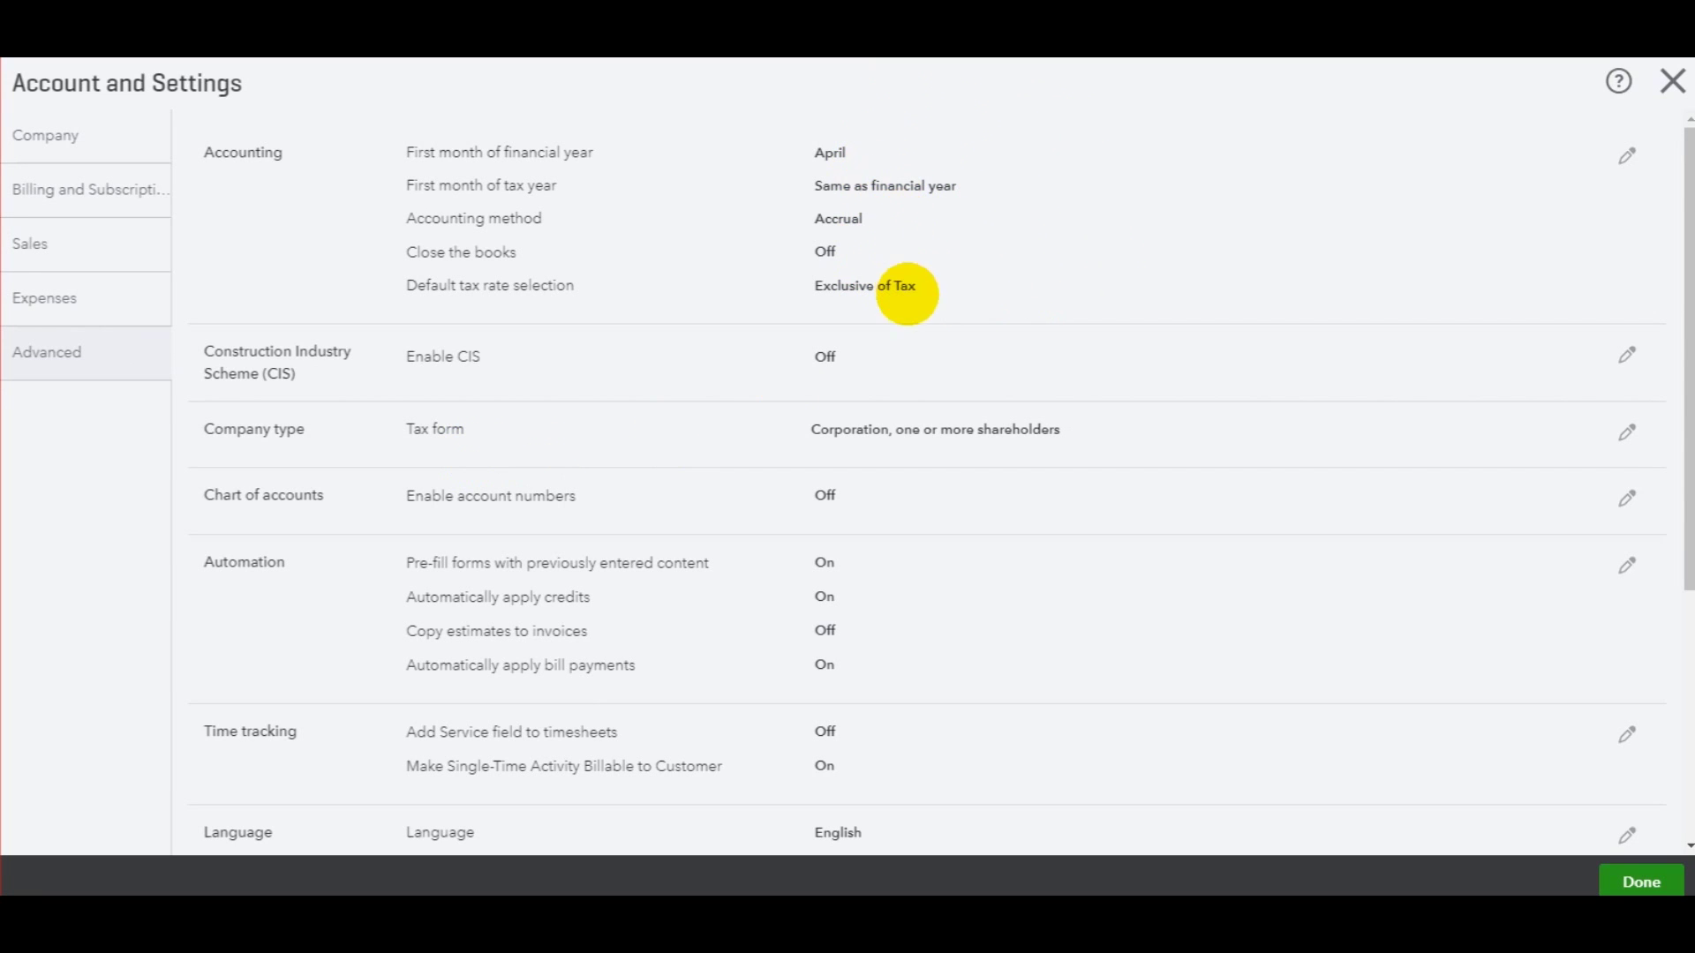
scroll(929, 484, down, 2)
scroll(945, 495, up, 2)
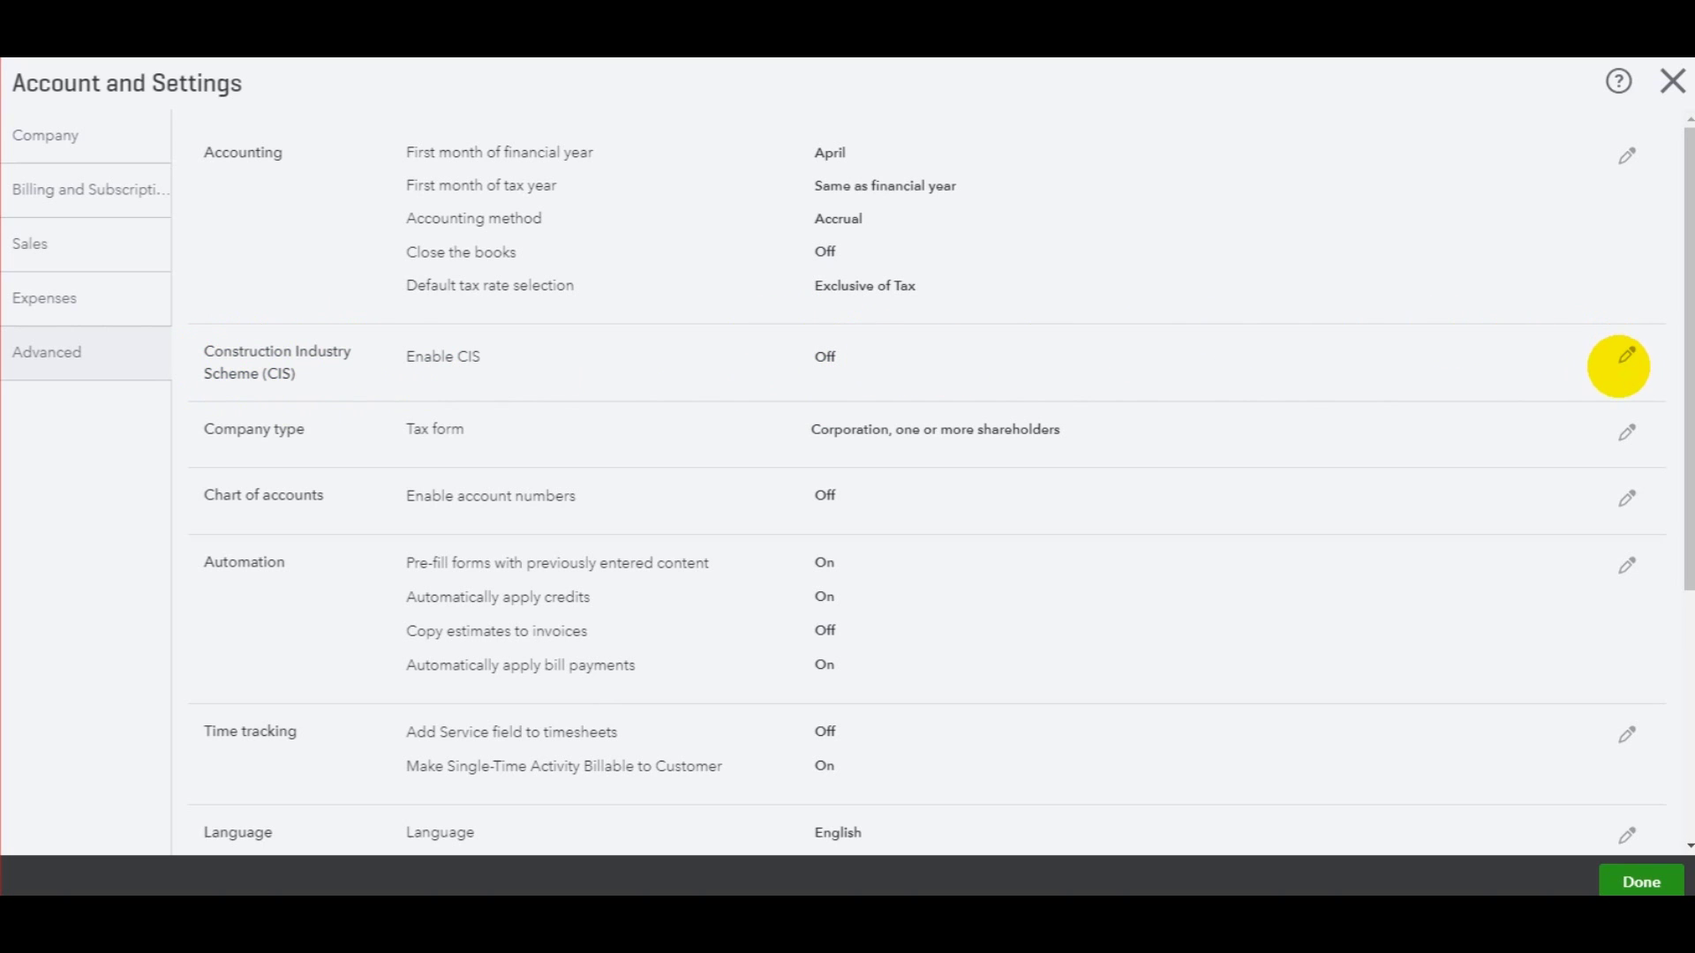
click(1629, 356)
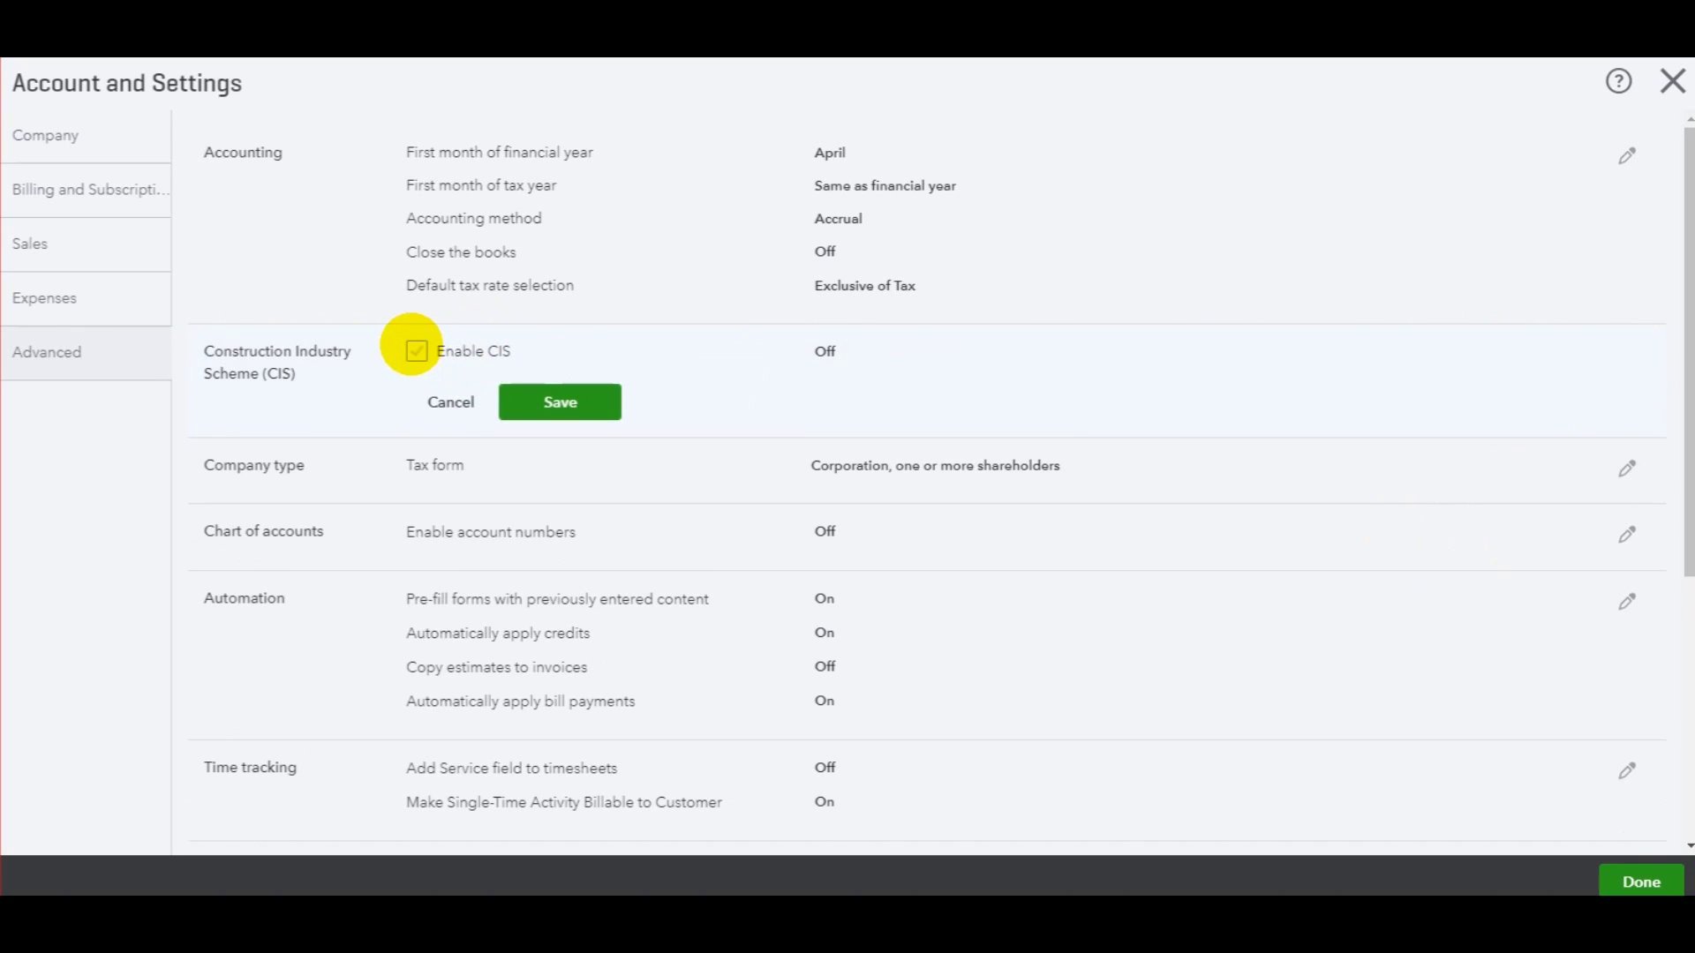
click(451, 403)
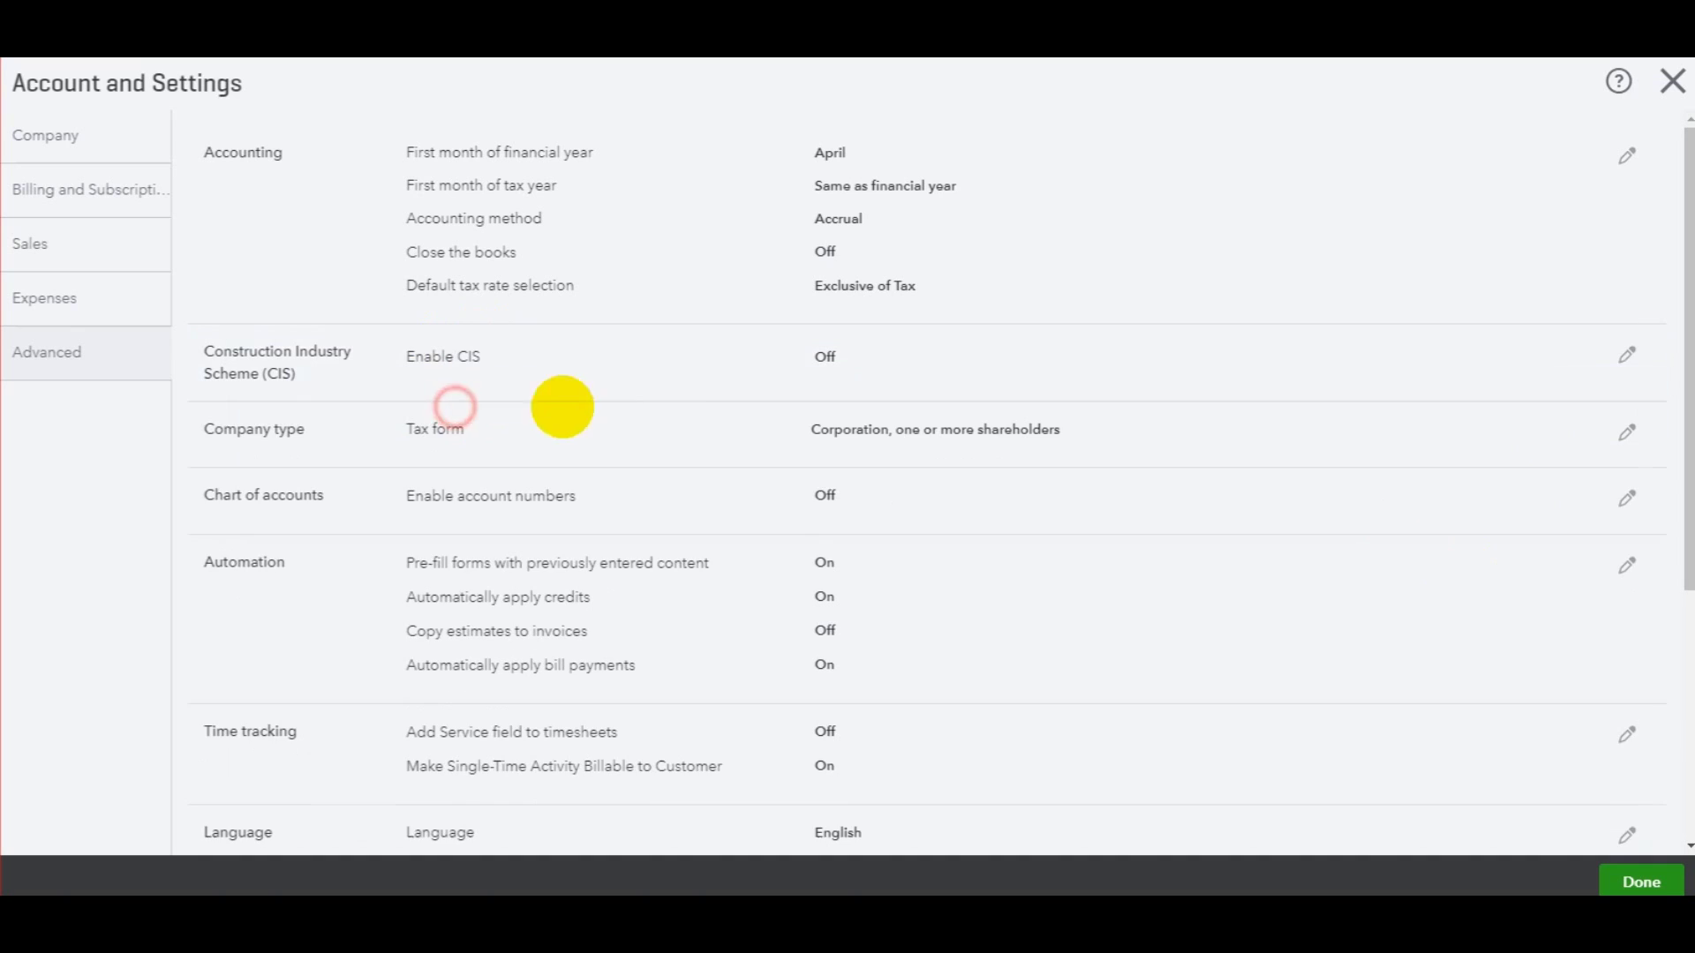
scroll(697, 574, down, 1)
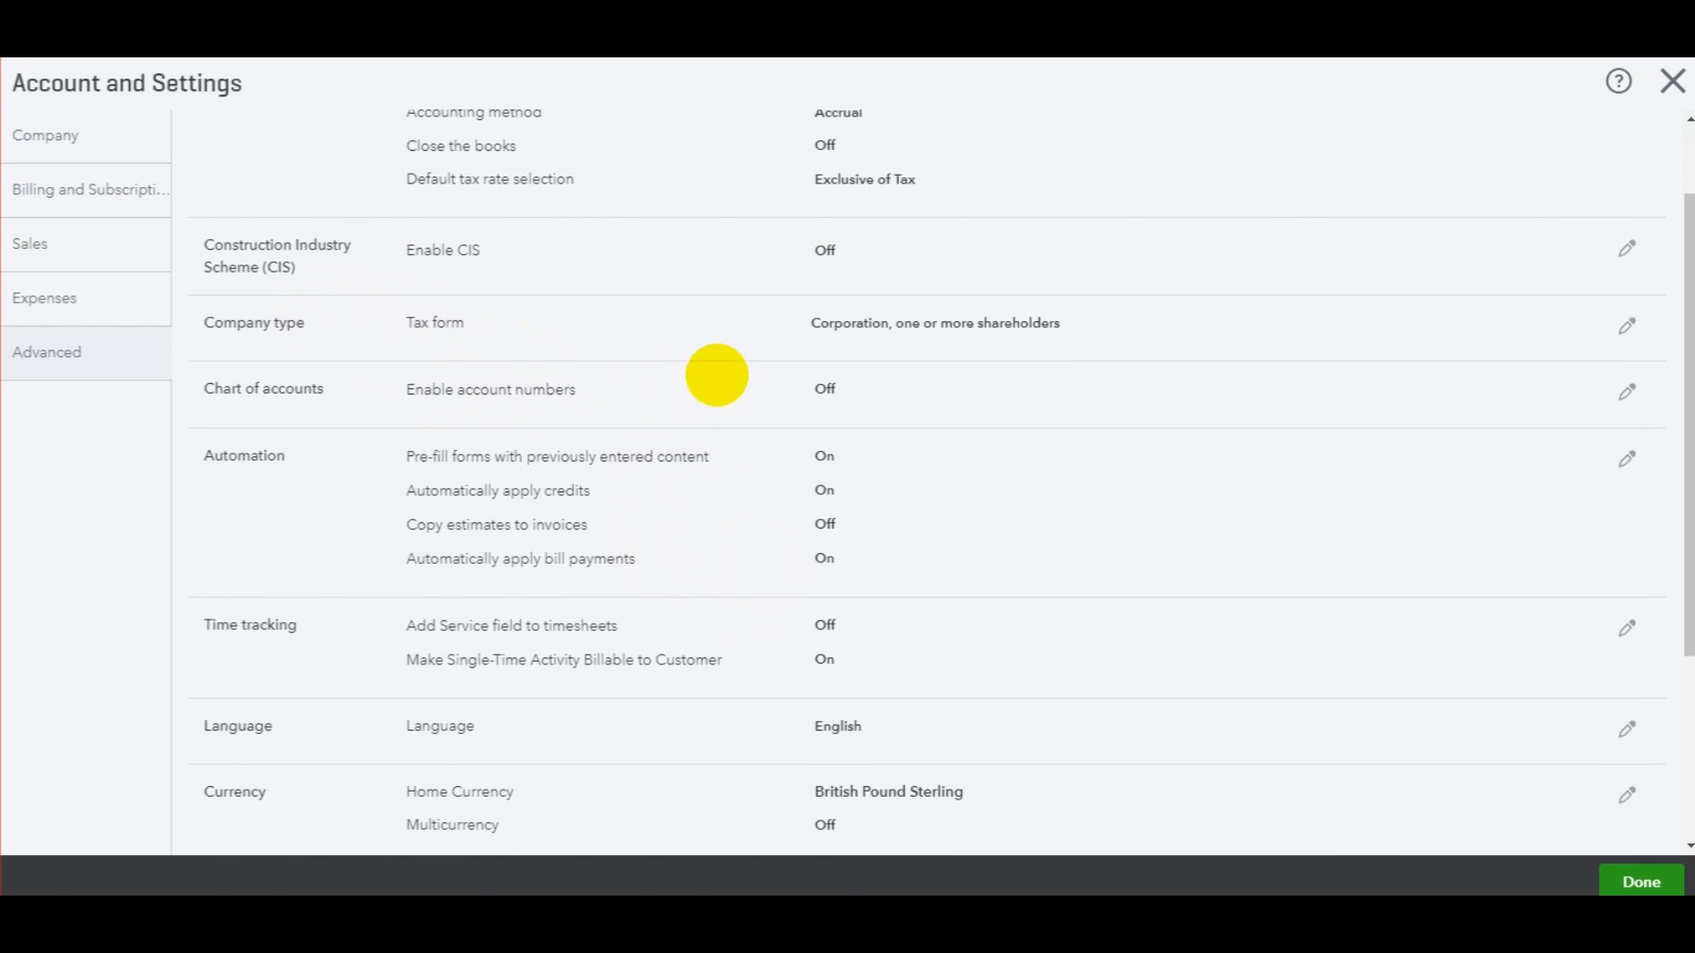
click(121, 137)
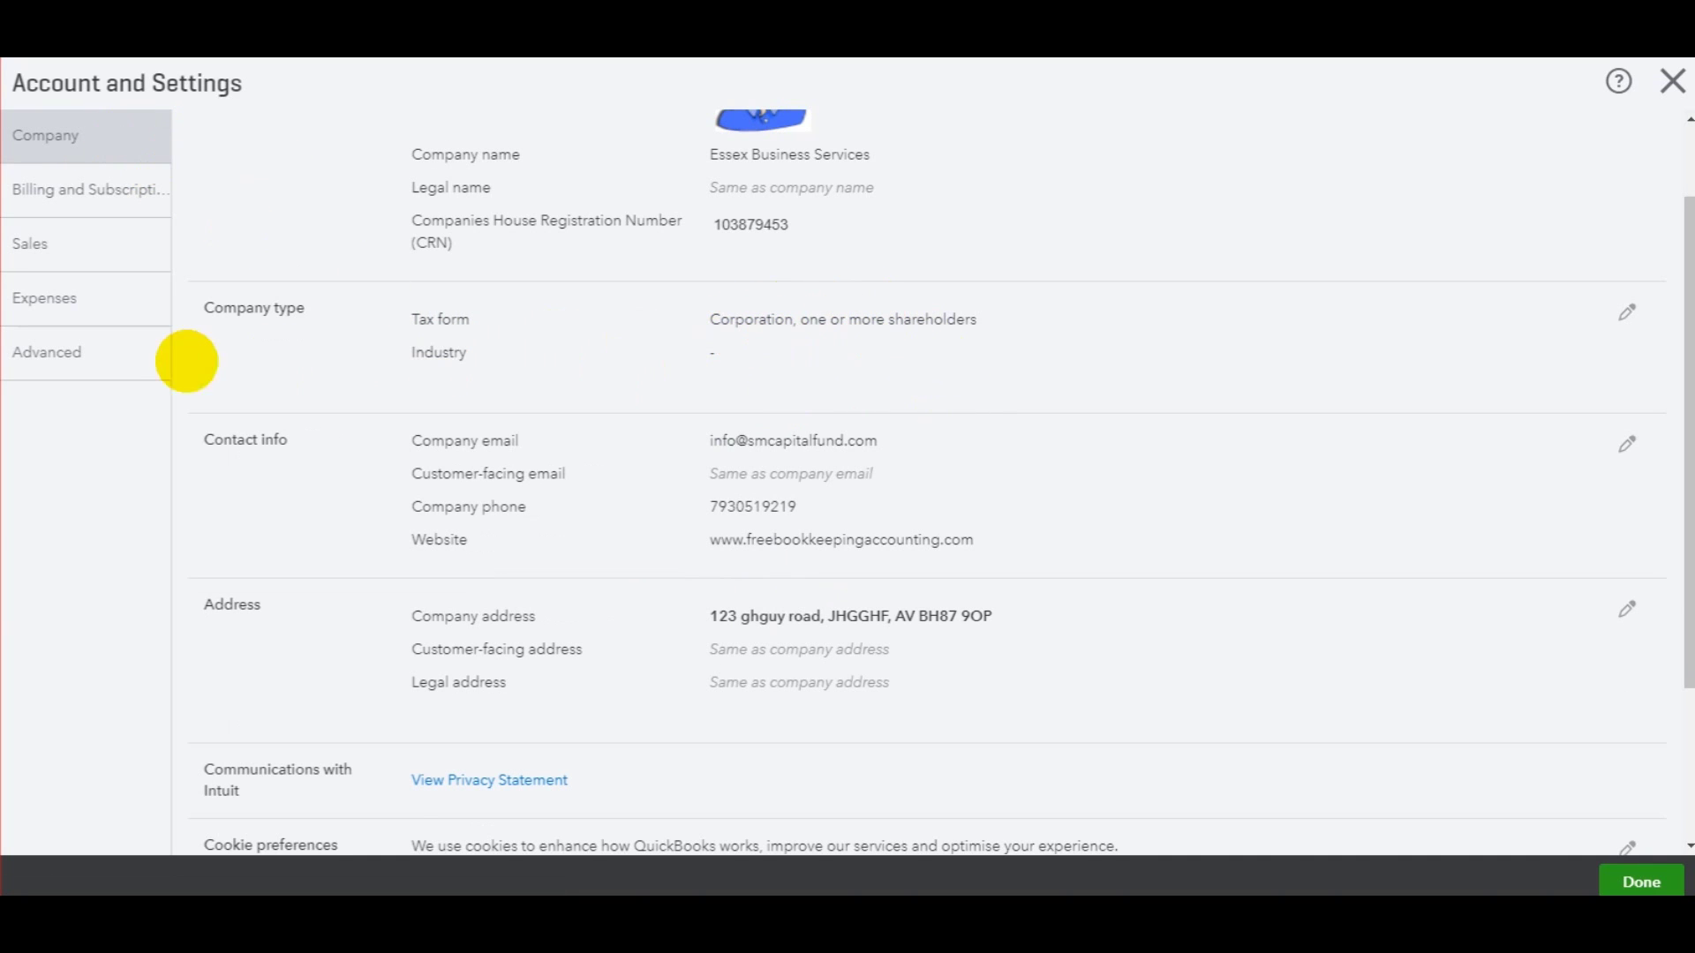
click(141, 366)
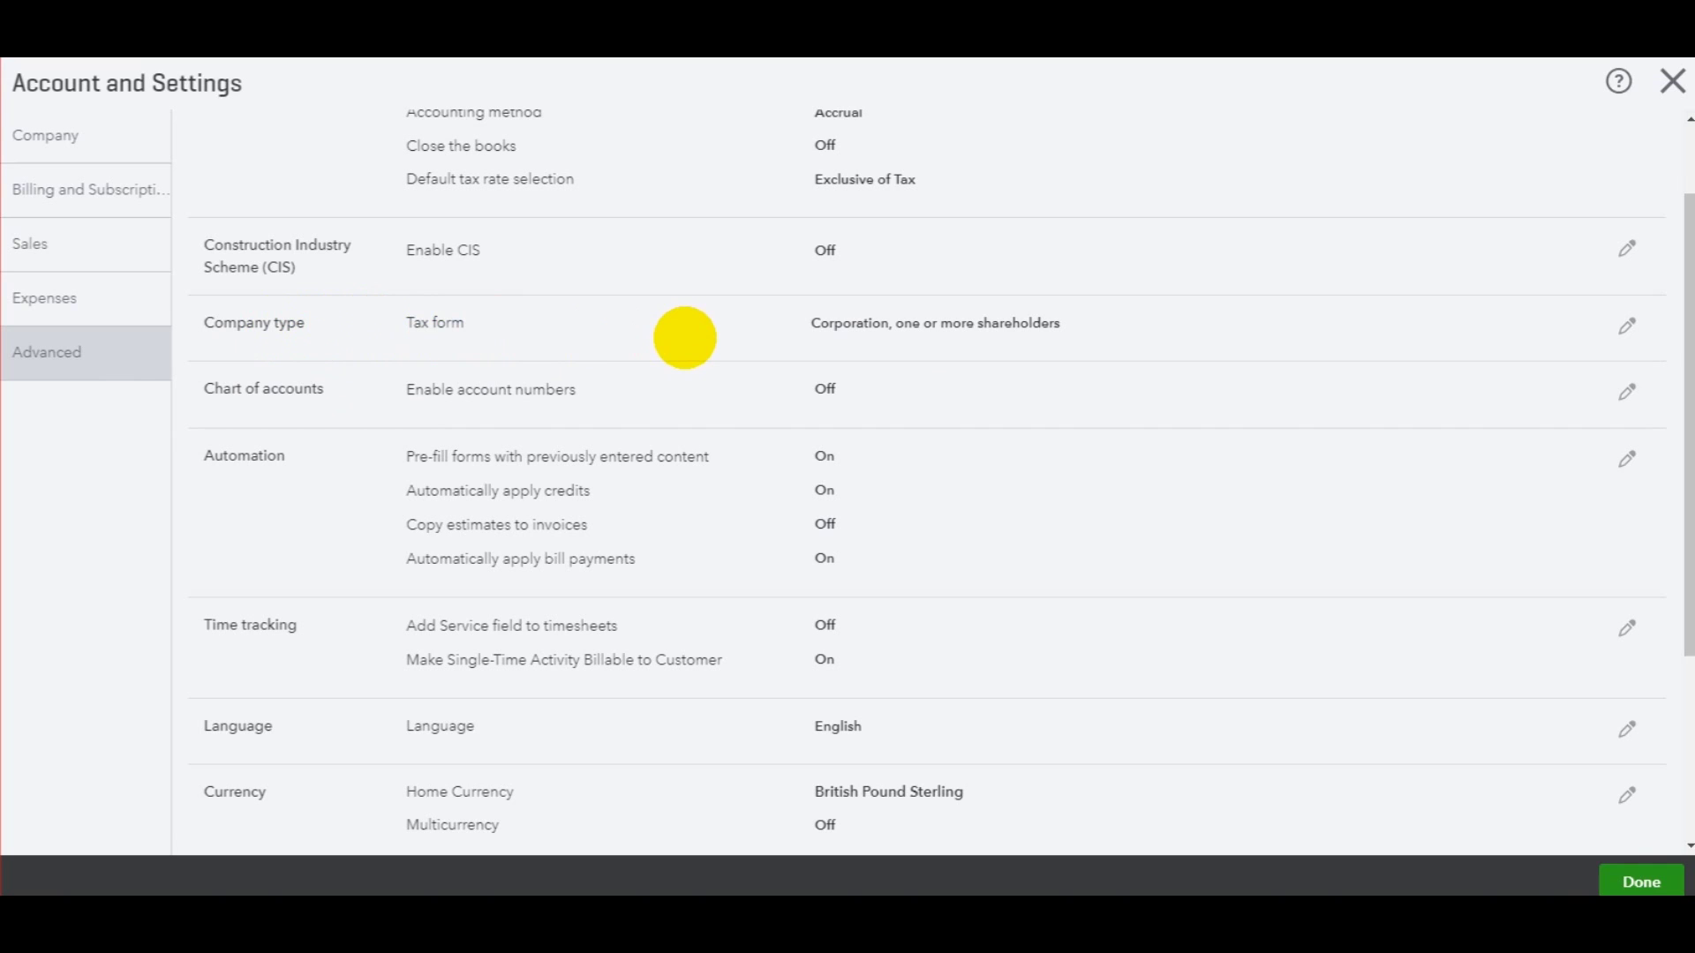
scroll(684, 345, down, 3)
scroll(776, 441, up, 4)
scroll(876, 565, down, 5)
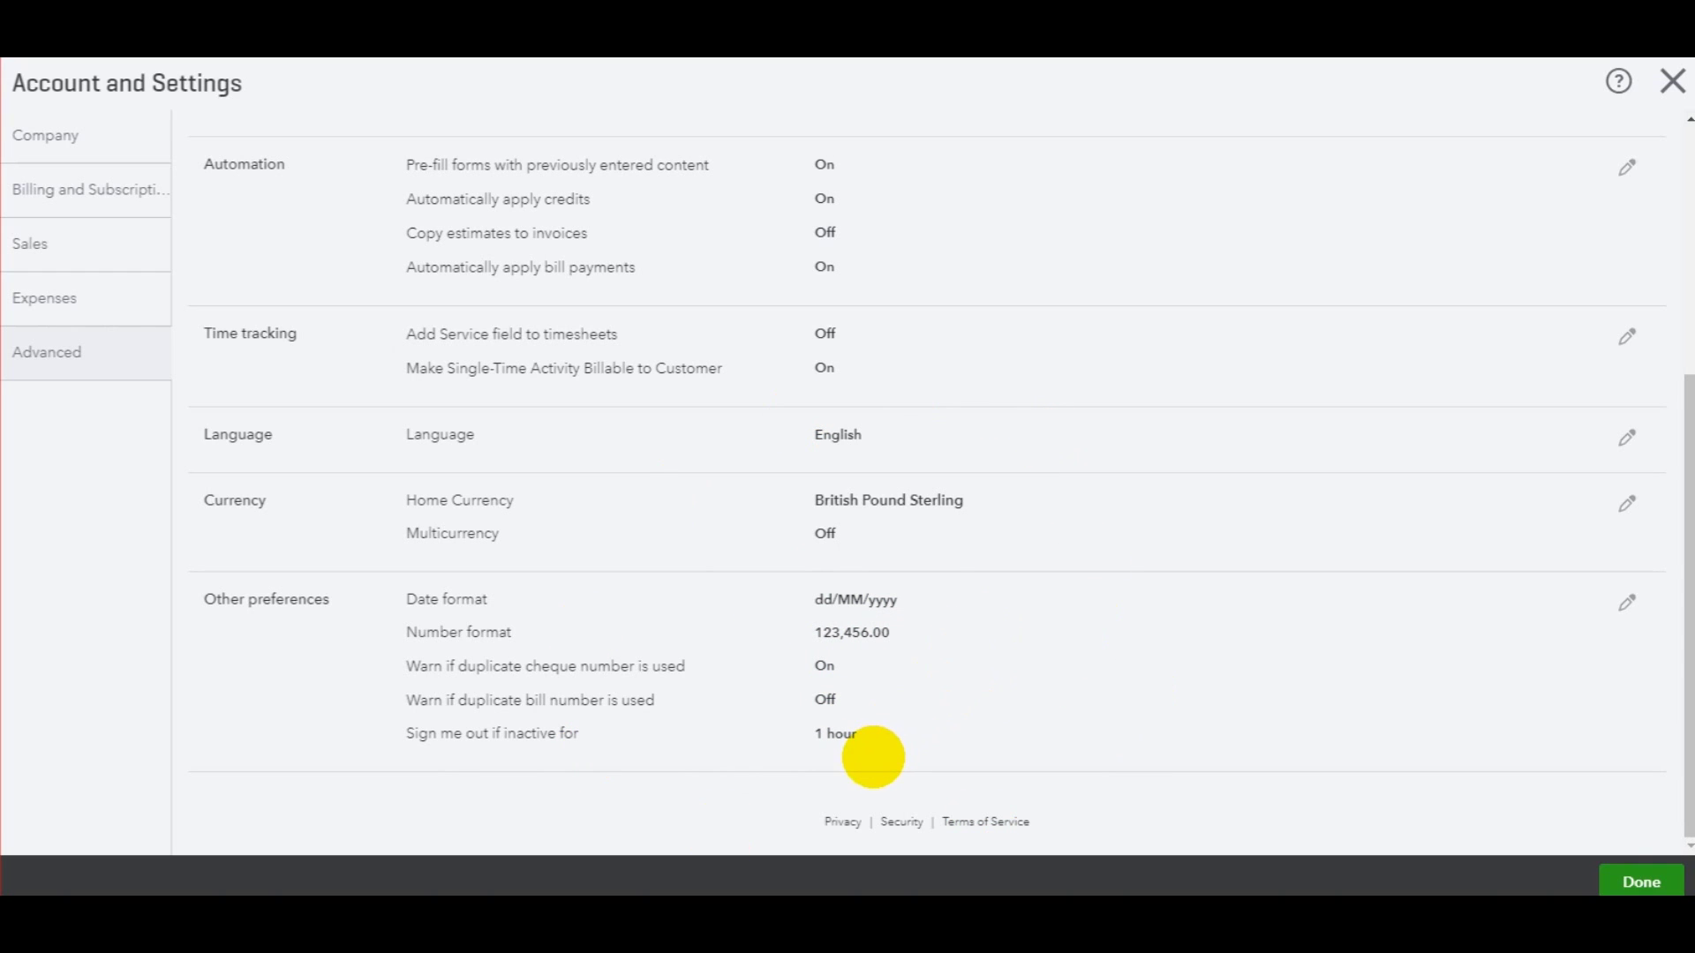
scroll(874, 757, up, 5)
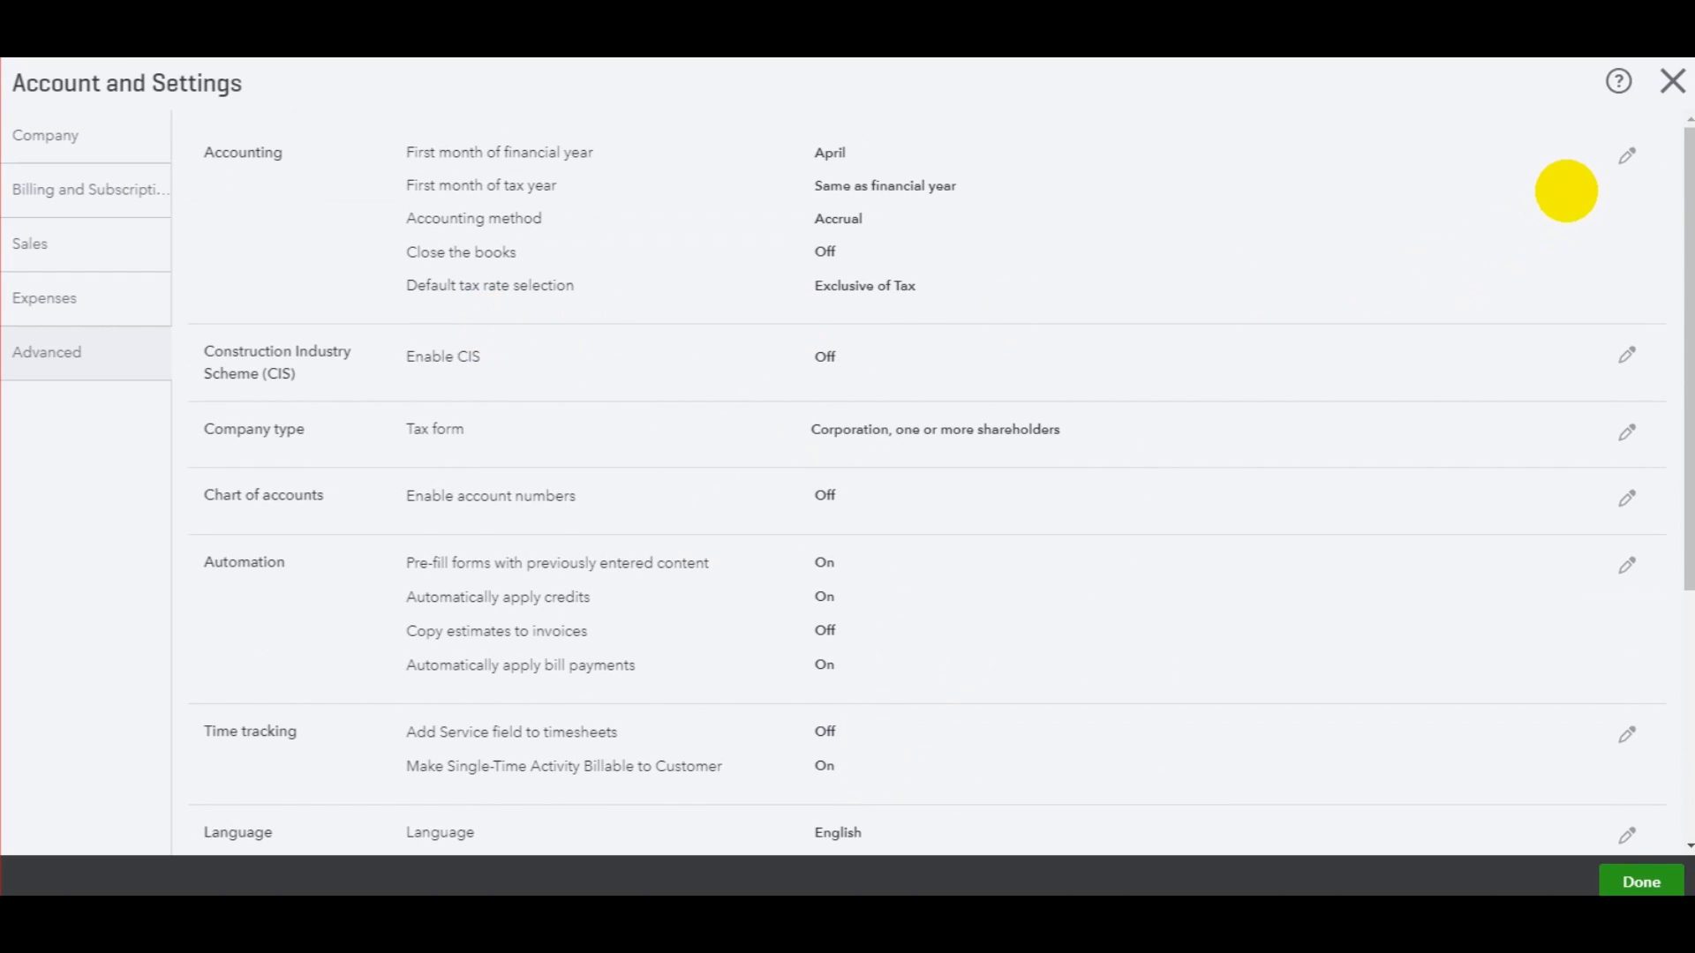
Close Account and Settings so the changes are kept.
click(1671, 81)
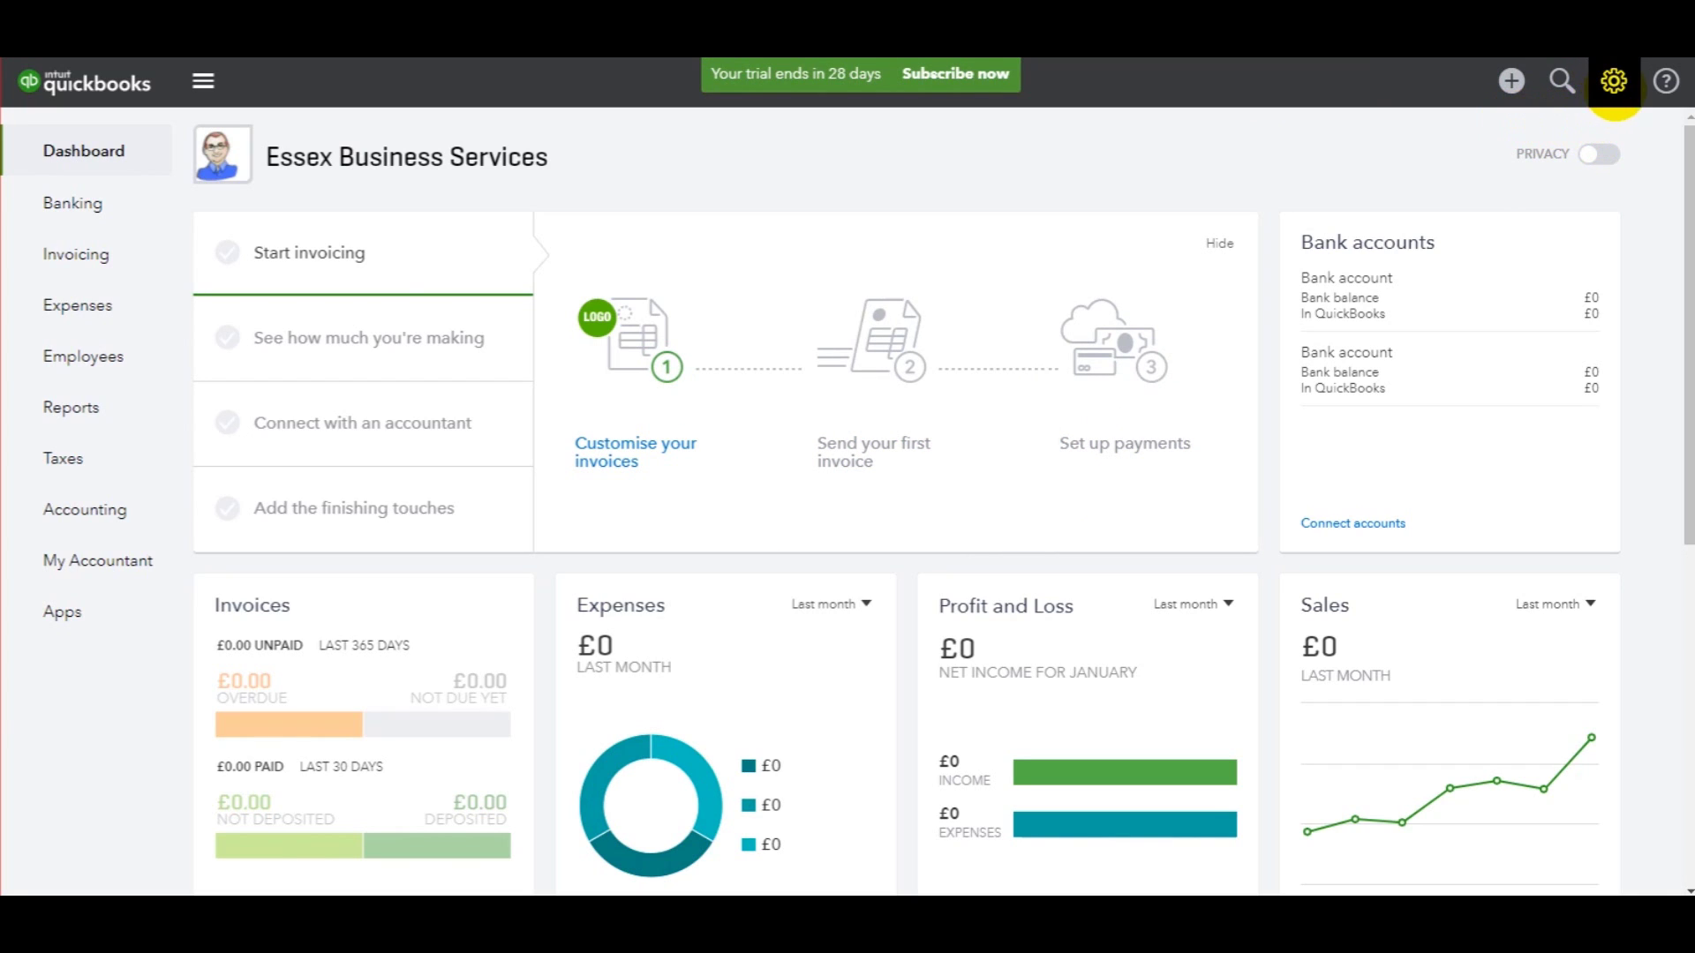
Reopen Account and Settings from the gear menu and review the Company, Billing and Sales settings.
click(1613, 81)
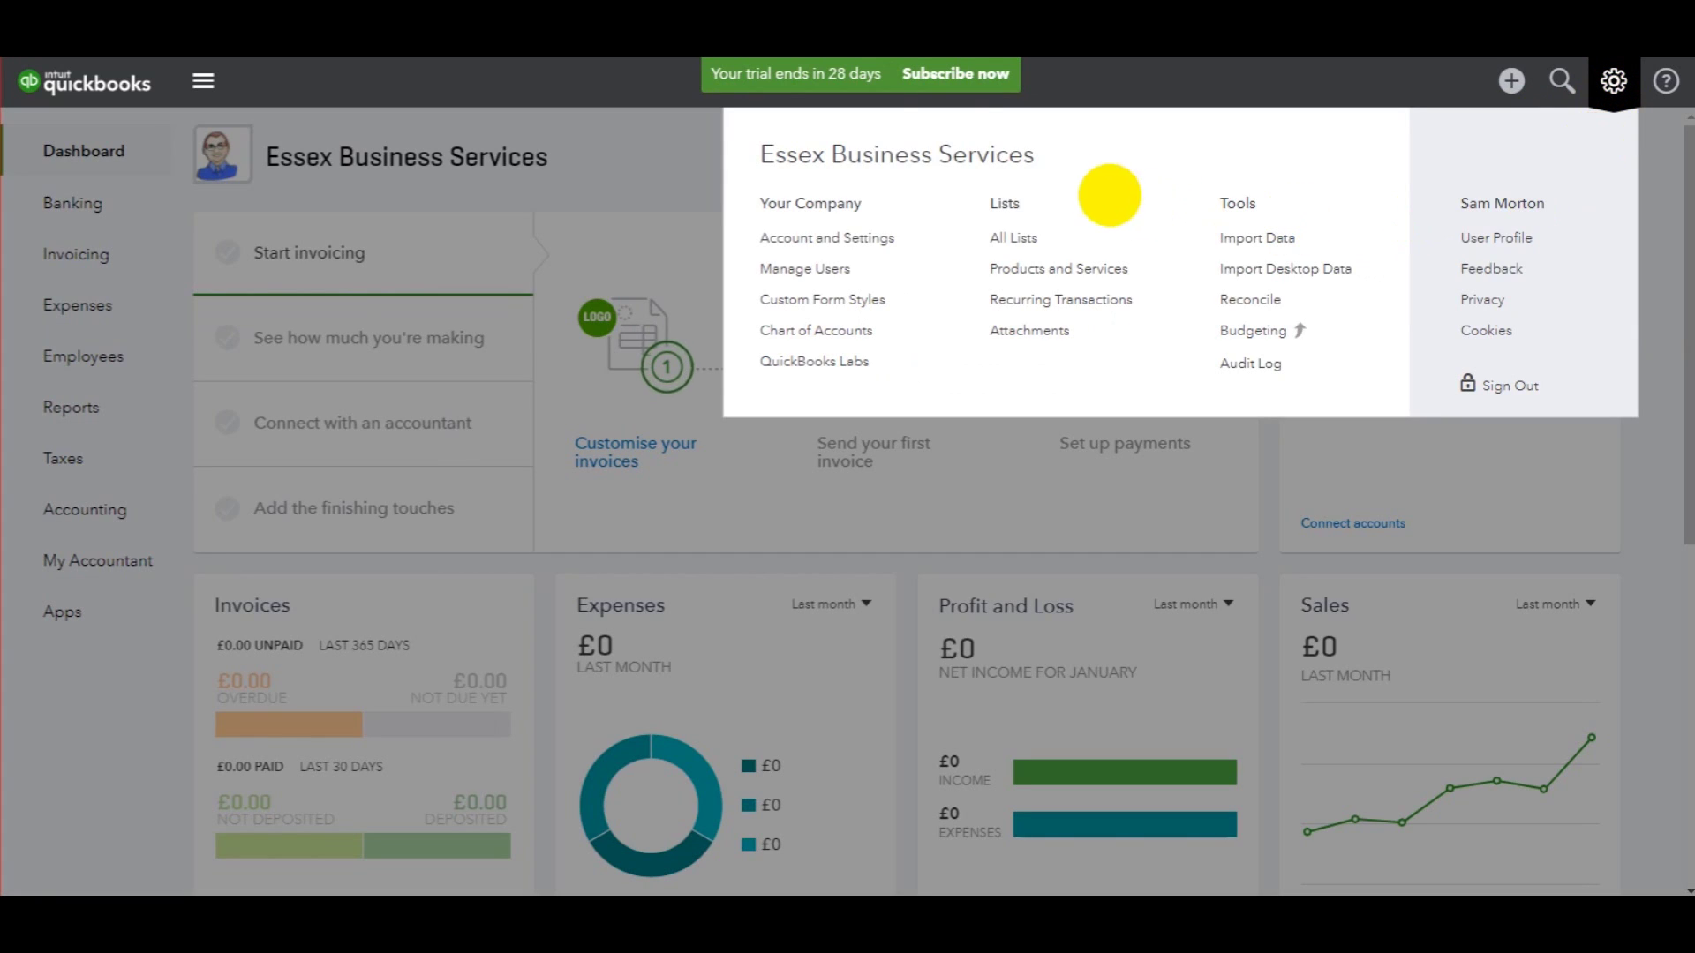
click(826, 237)
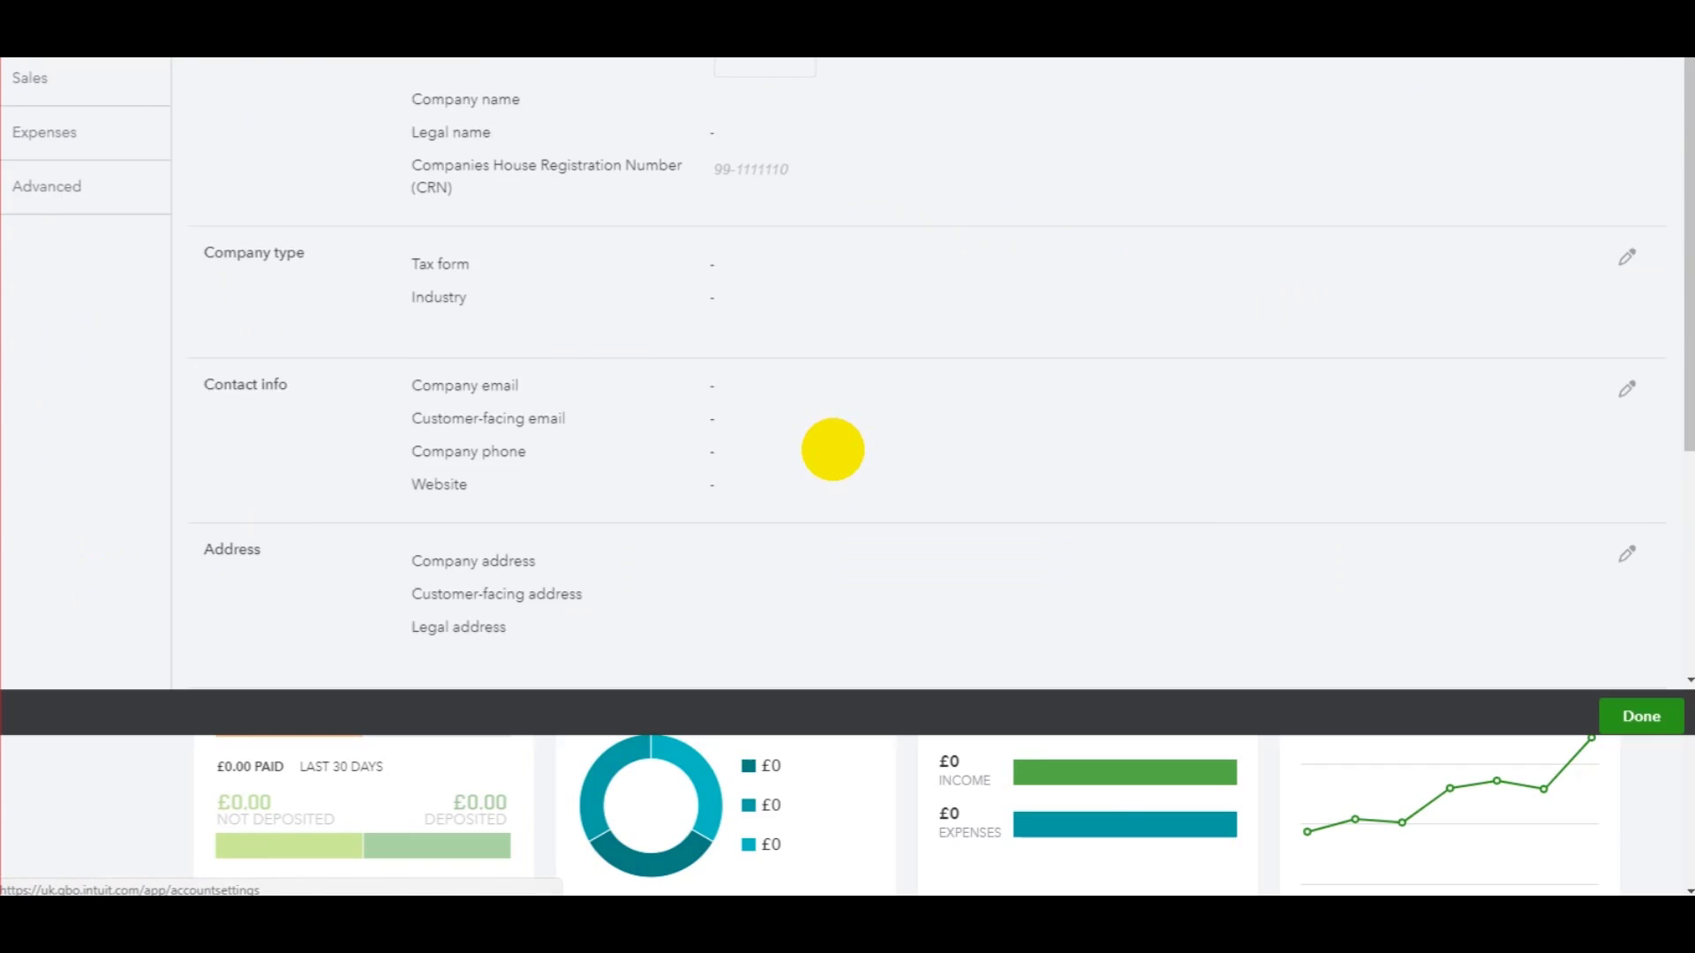
scroll(435, 667, down, 4)
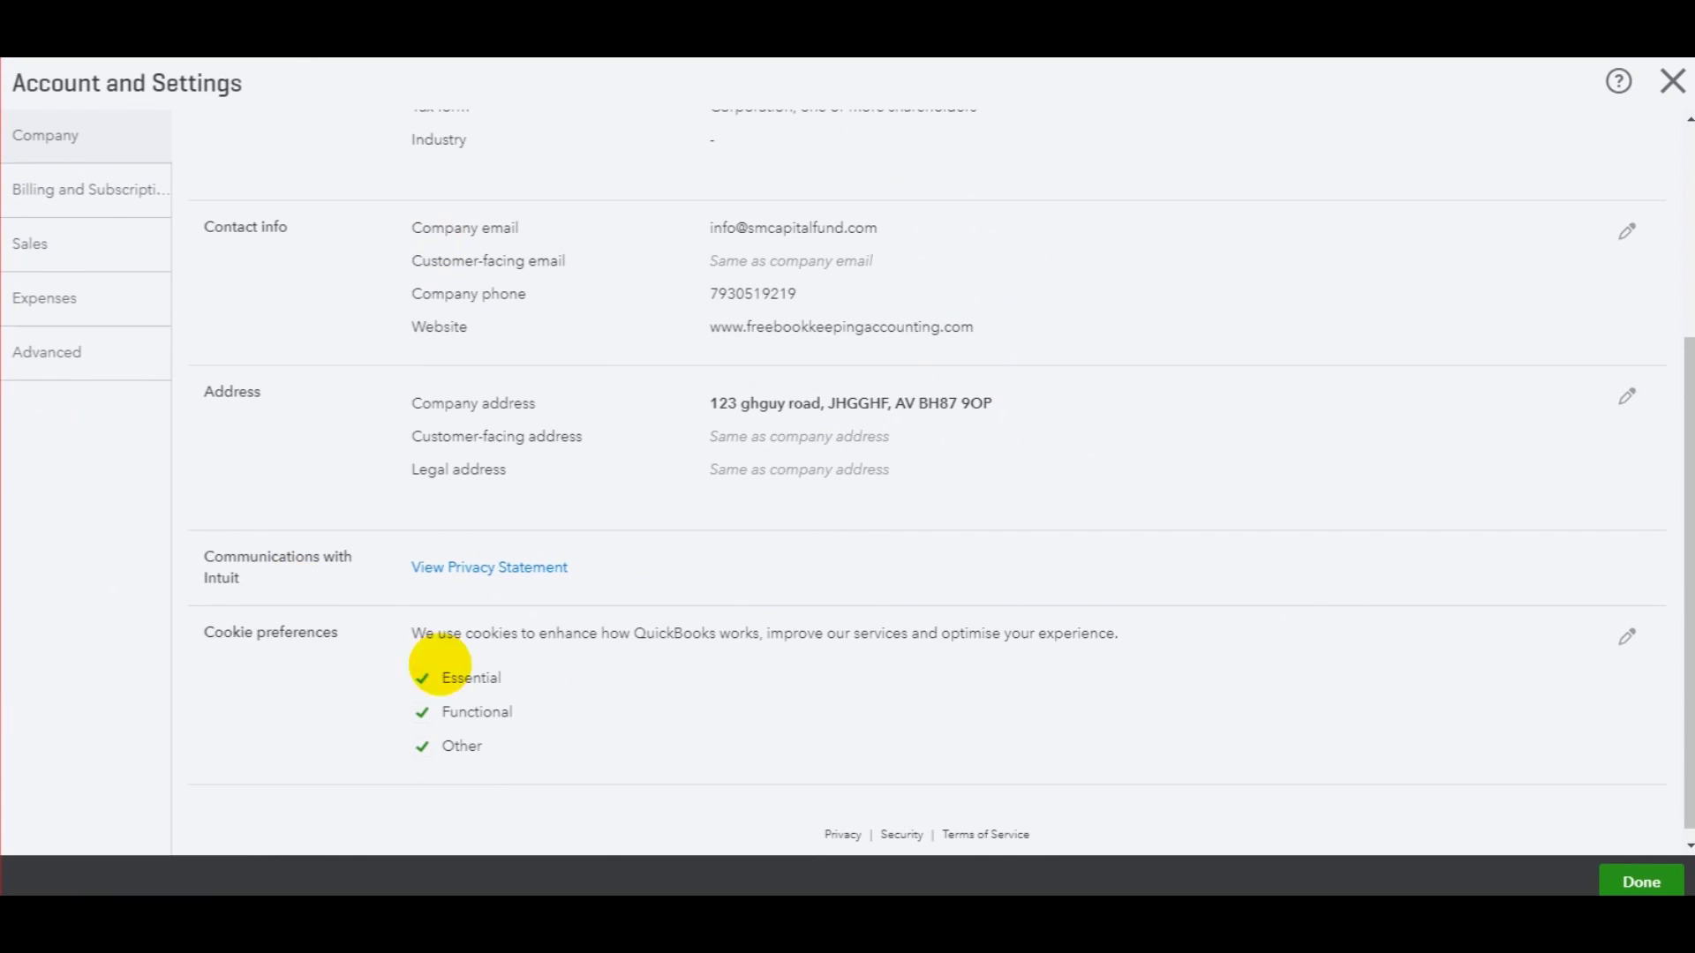
scroll(636, 686, up, 4)
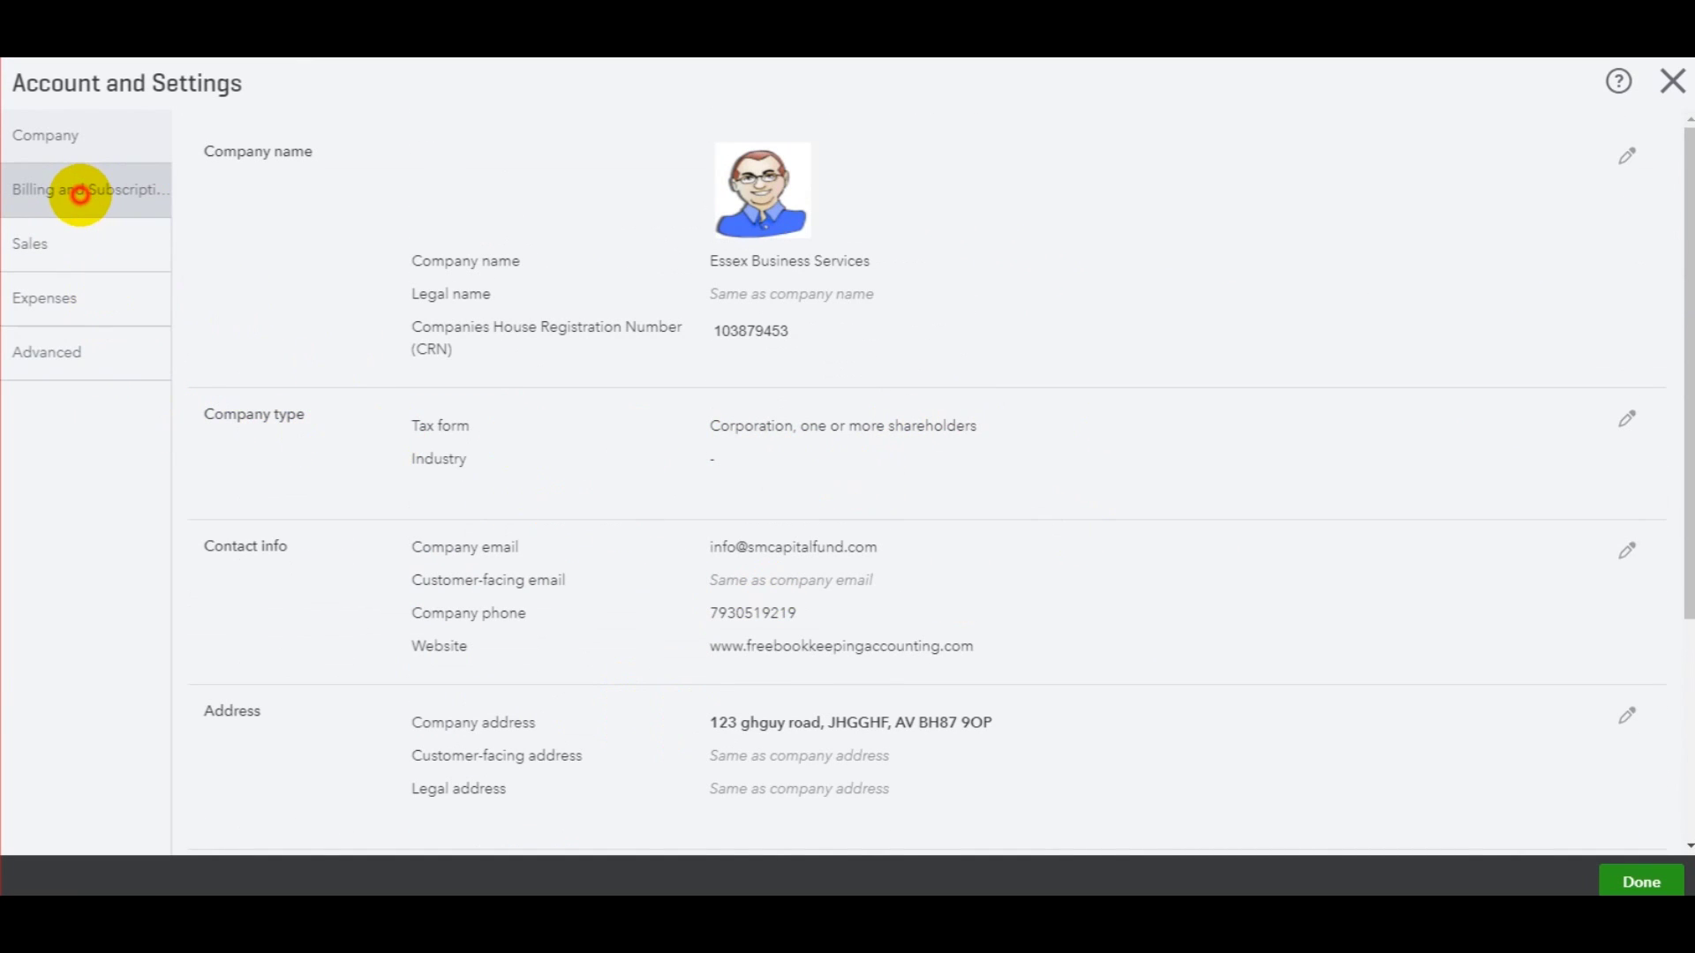
click(78, 188)
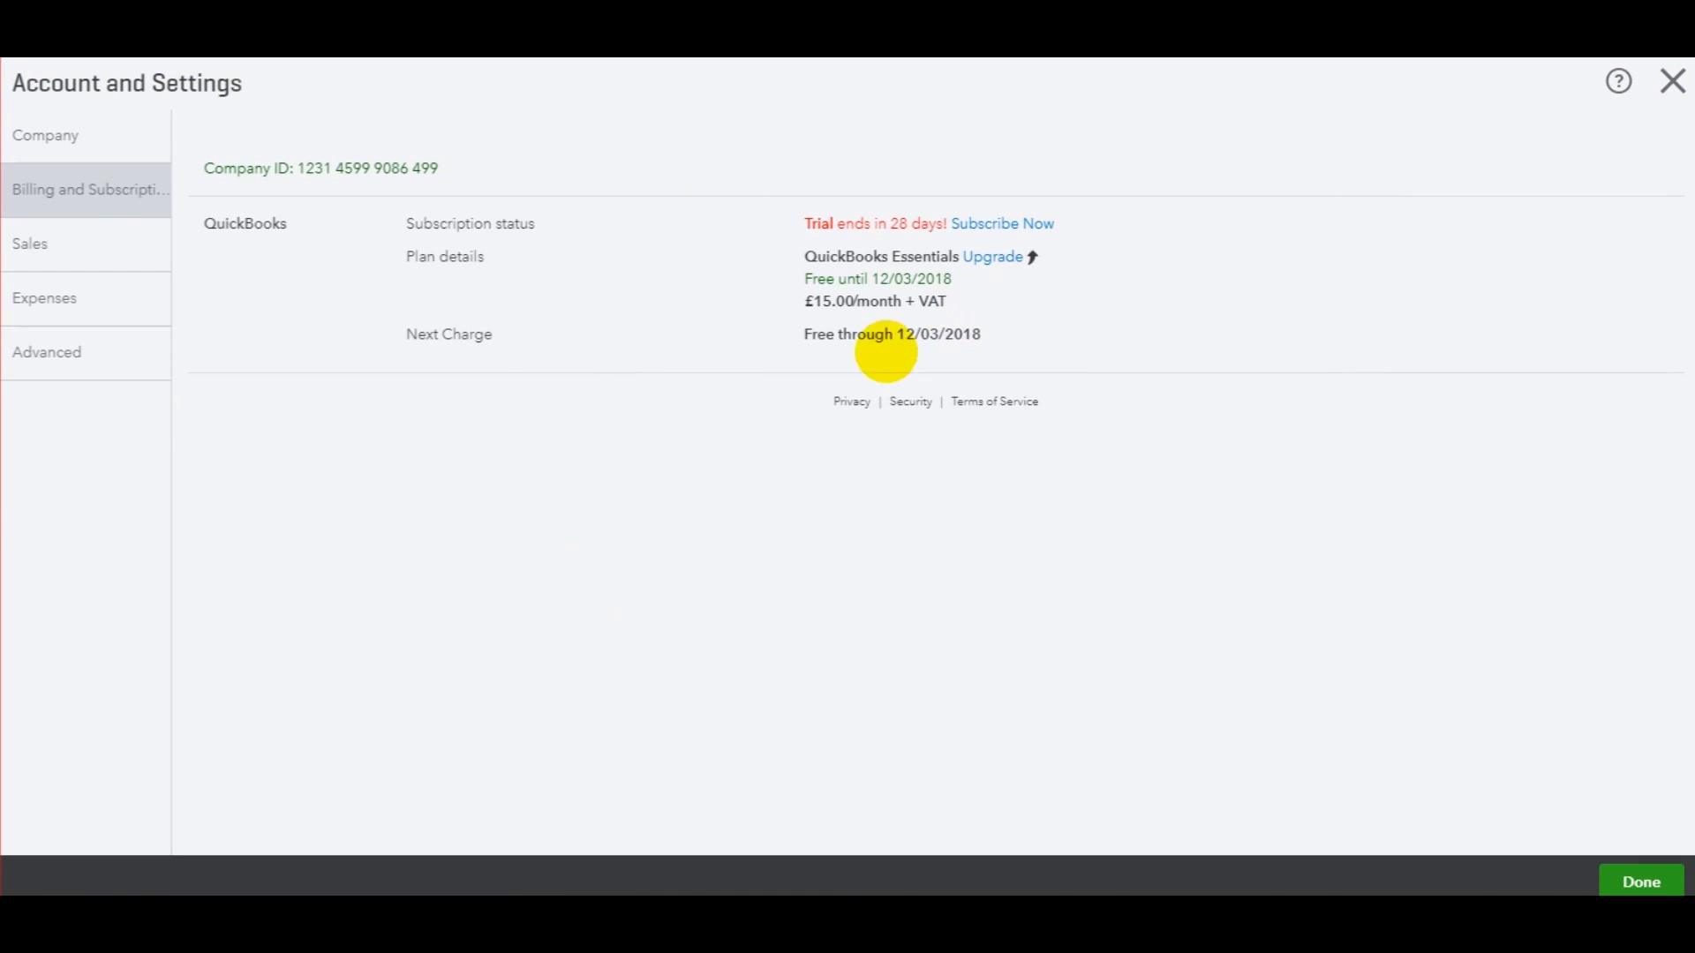
click(119, 256)
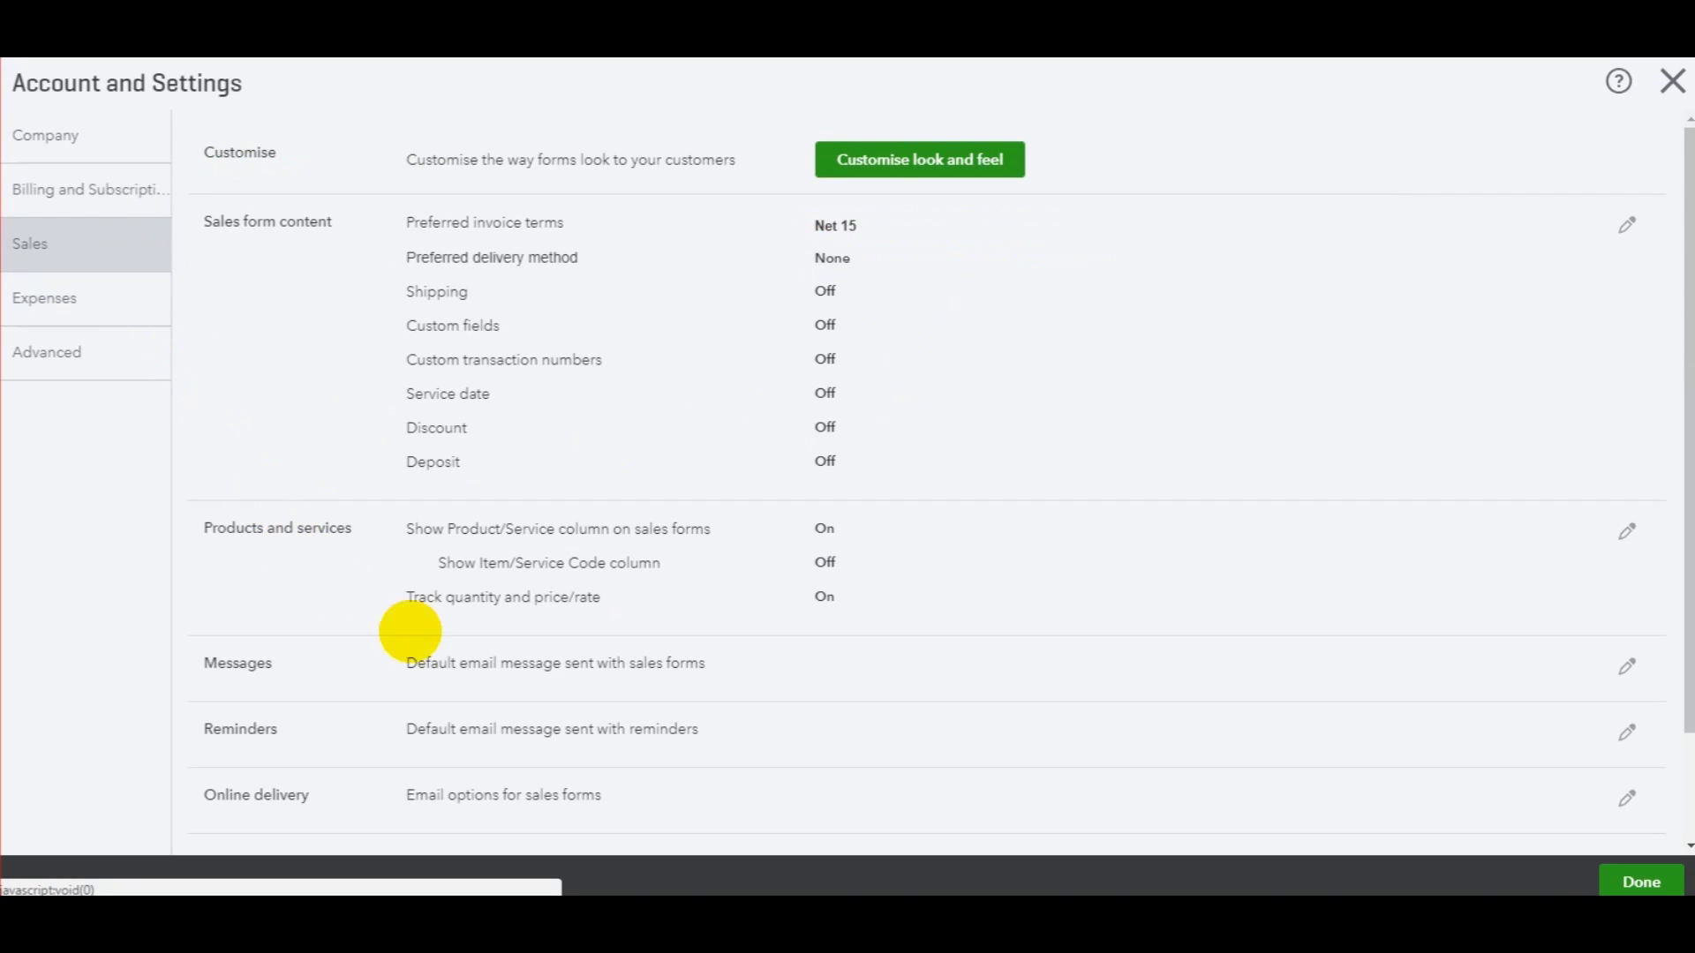
scroll(828, 613, down, 2)
scroll(810, 601, up, 2)
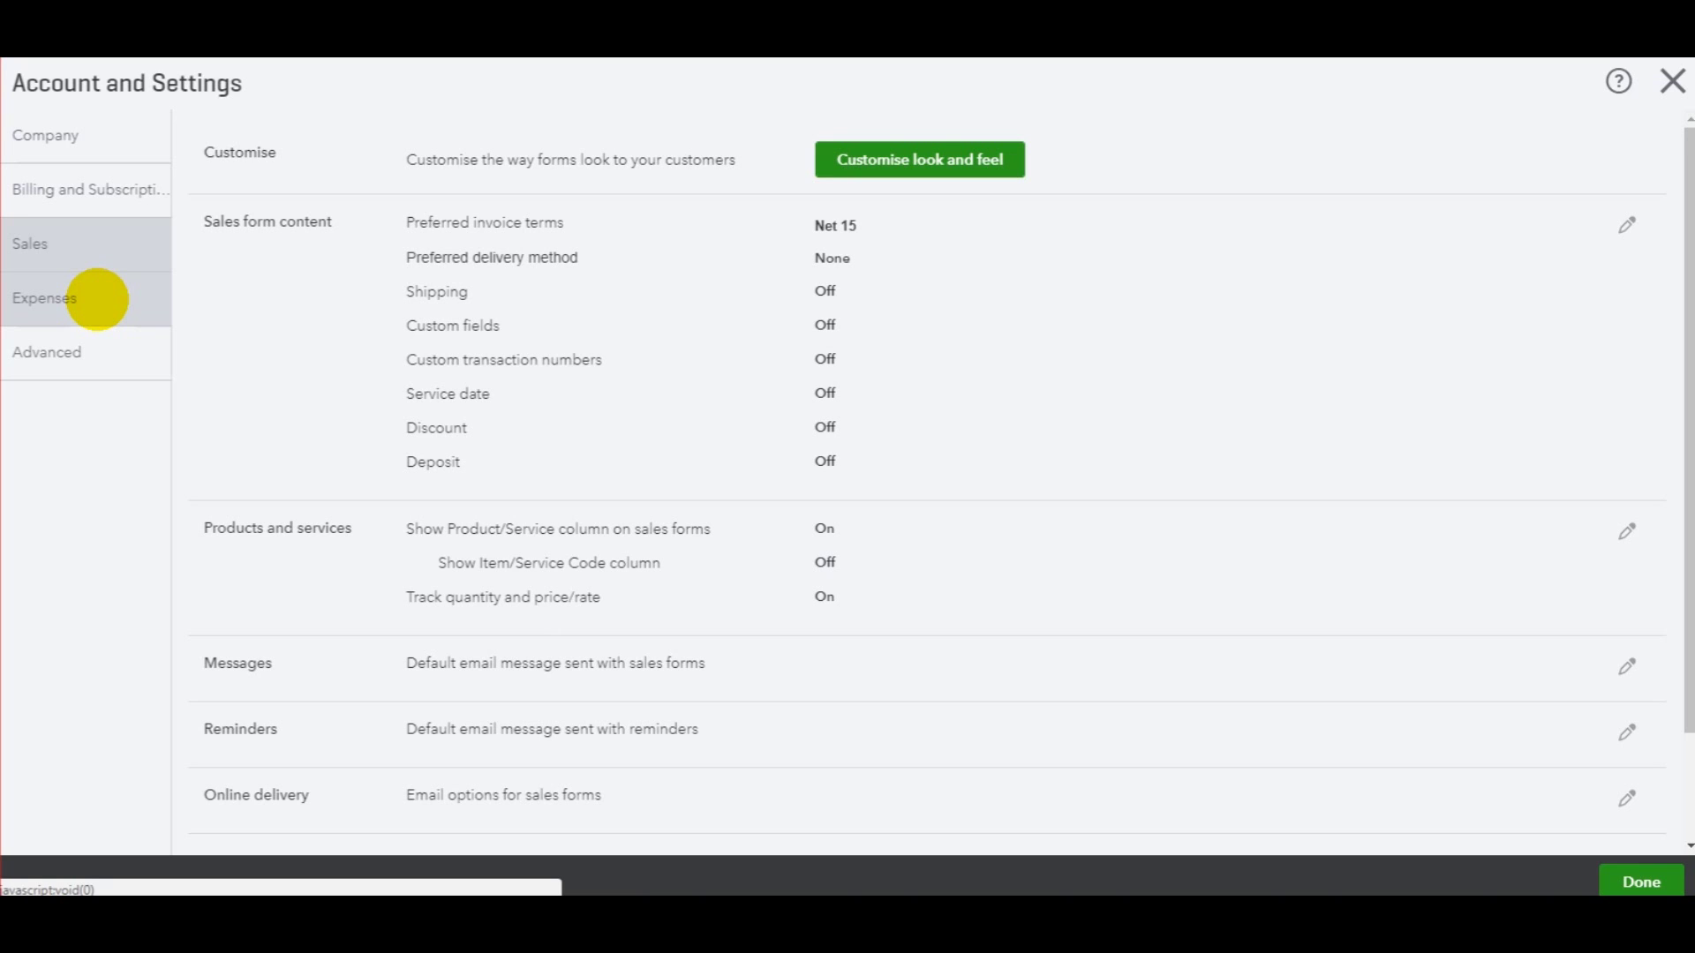
Verify Net 30 bill terms under Expenses and April financial year start under Advanced, then return to Company.
click(97, 299)
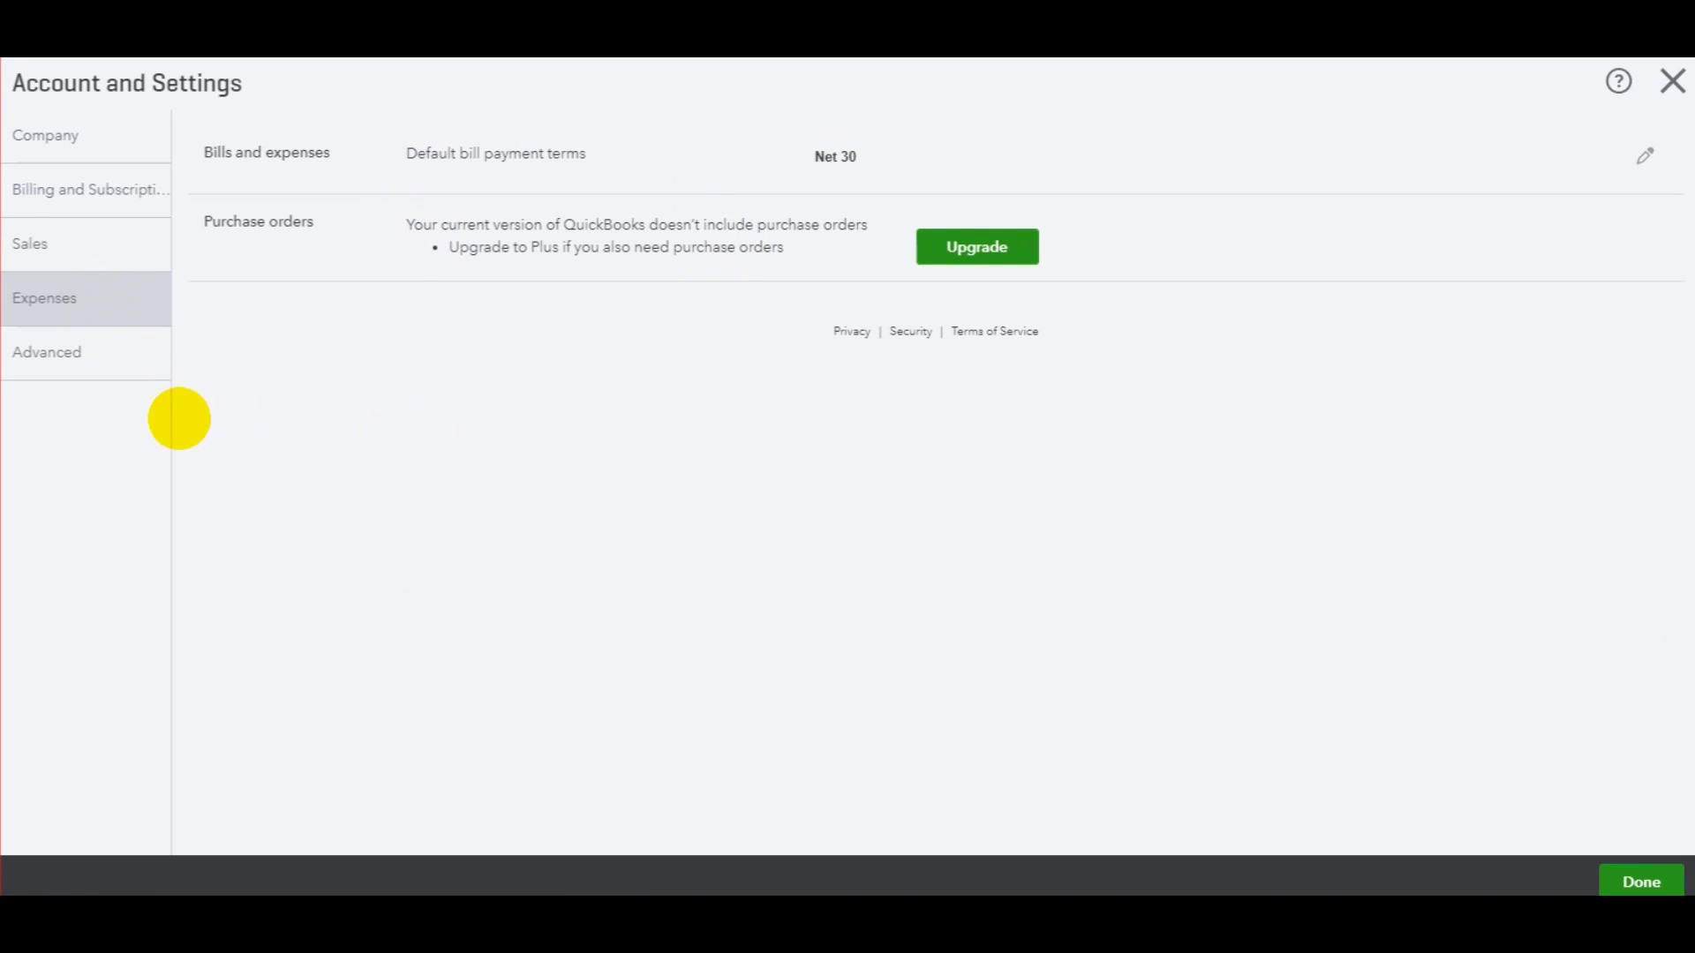
click(108, 361)
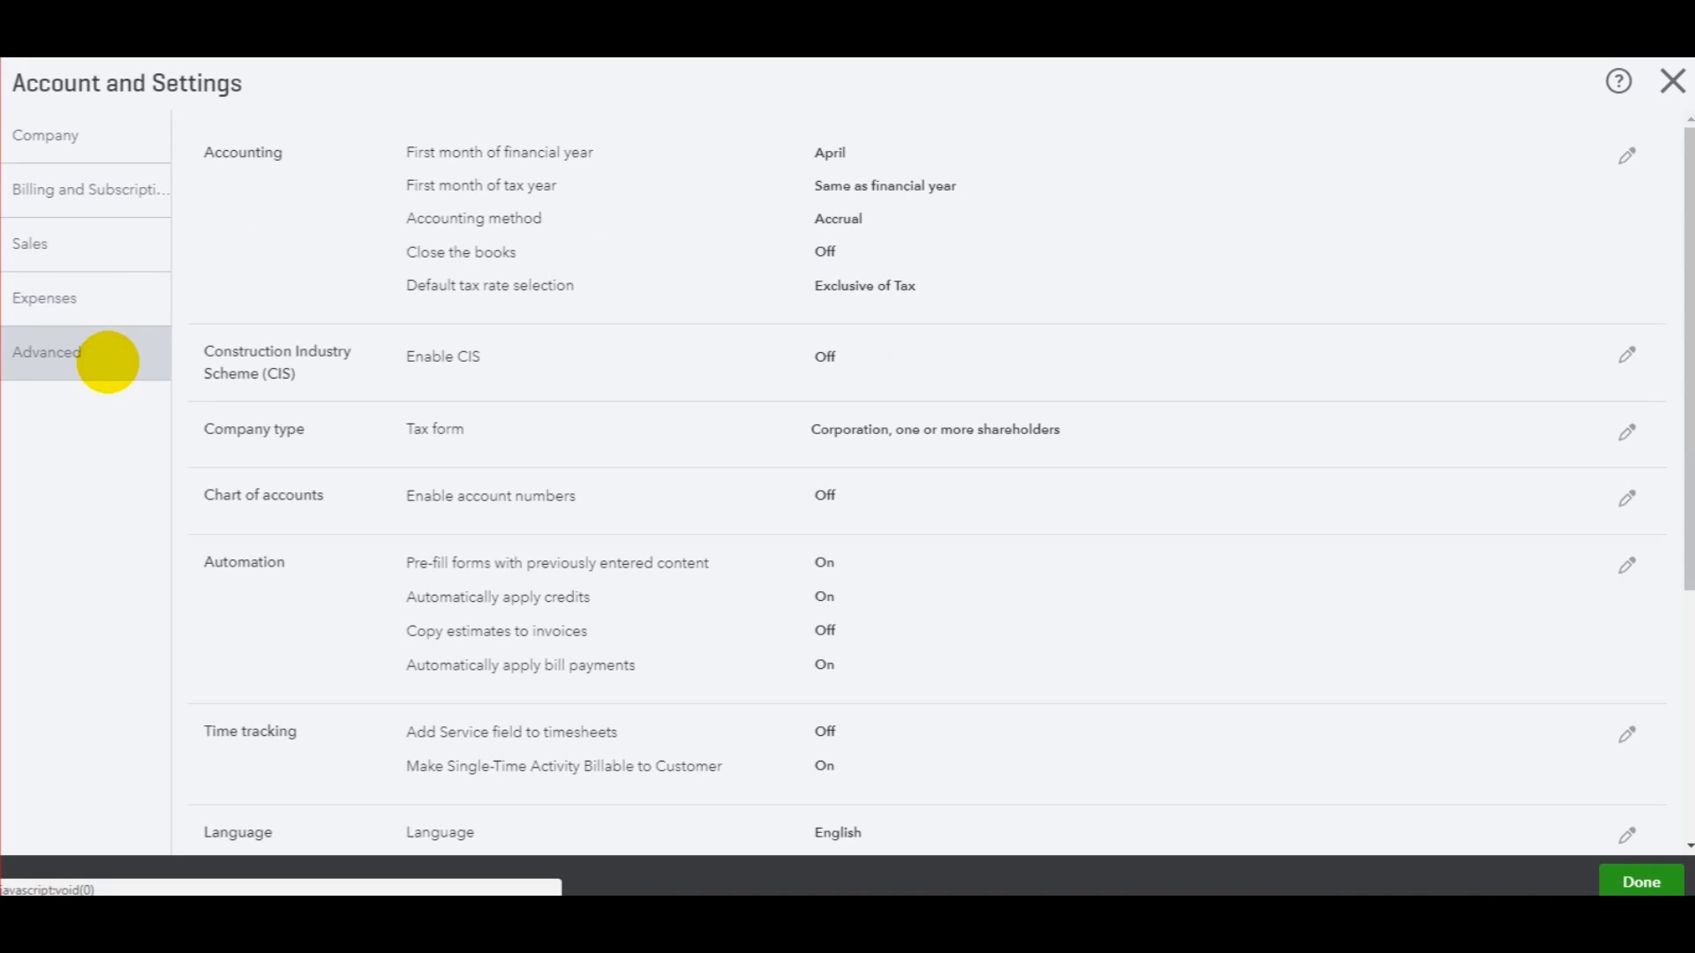
scroll(621, 298, down, 5)
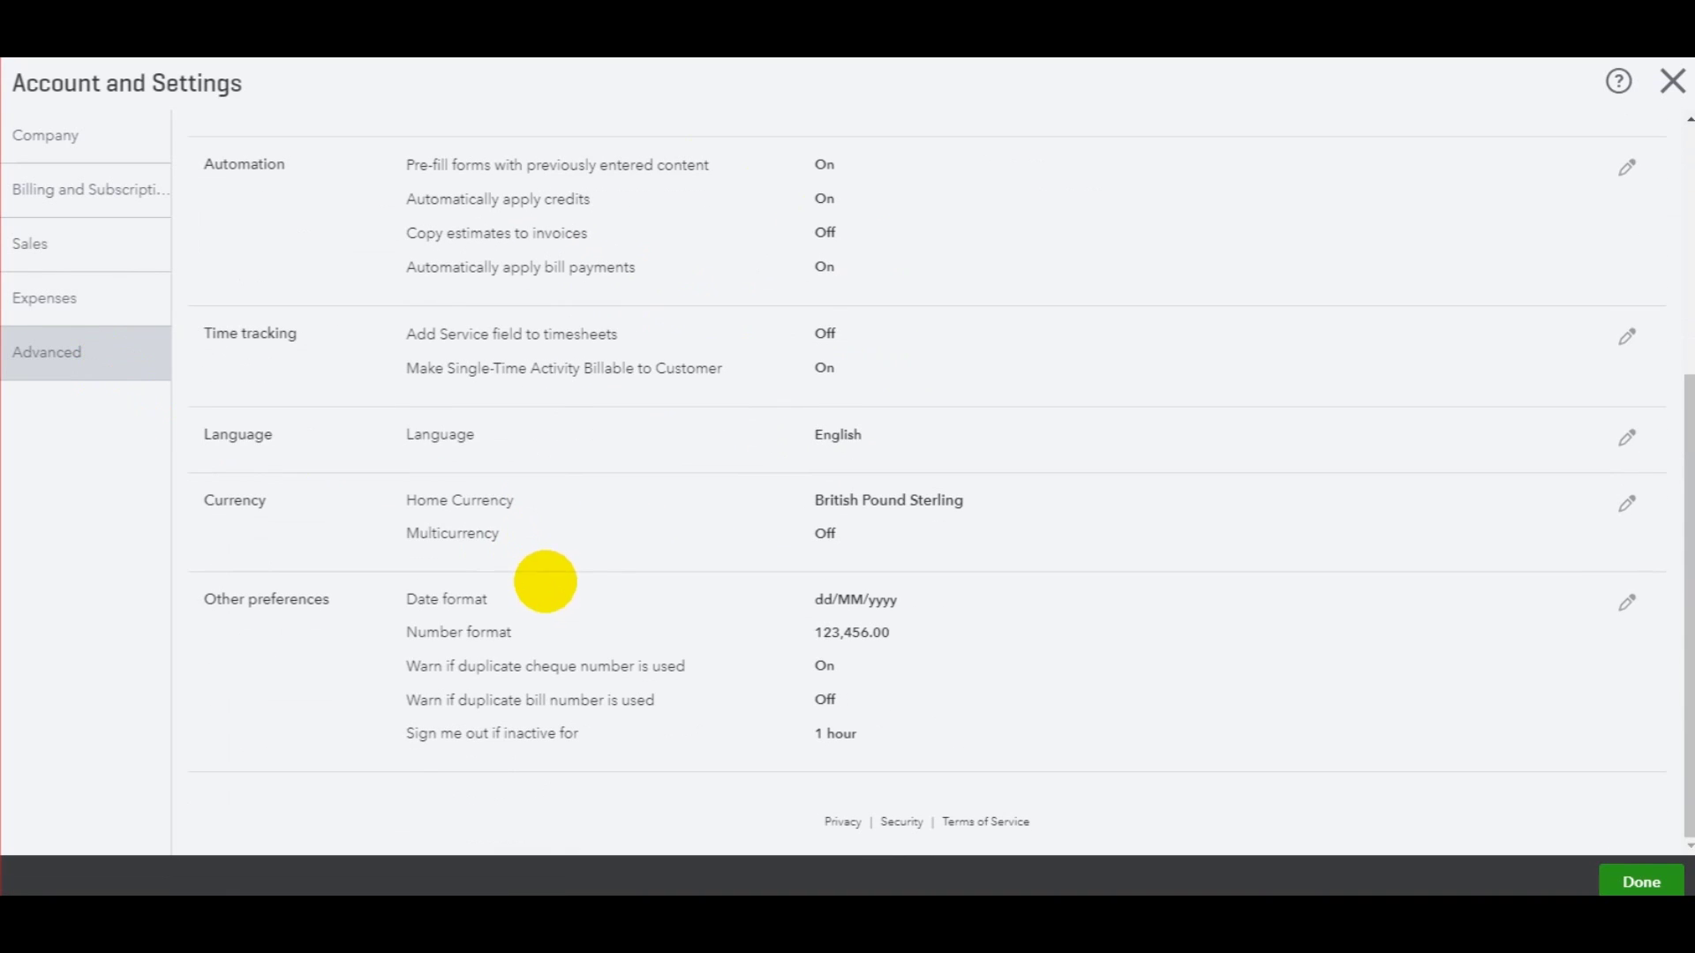
scroll(545, 581, up, 5)
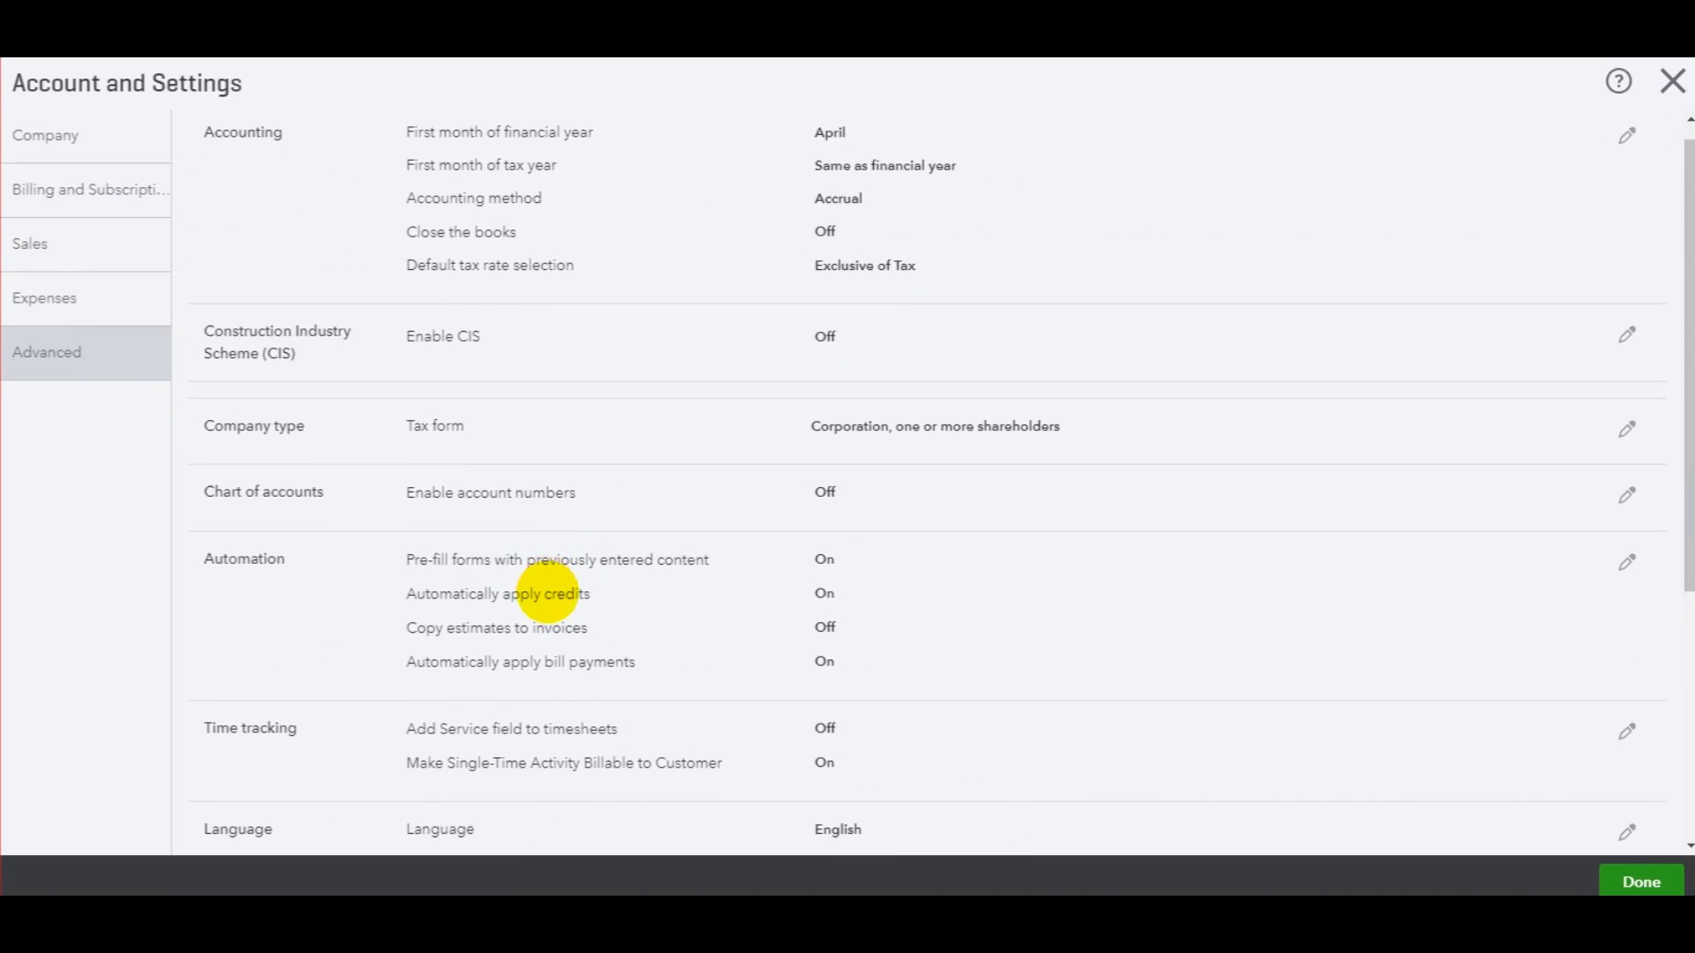
scroll(555, 591, down, 5)
scroll(548, 574, up, 5)
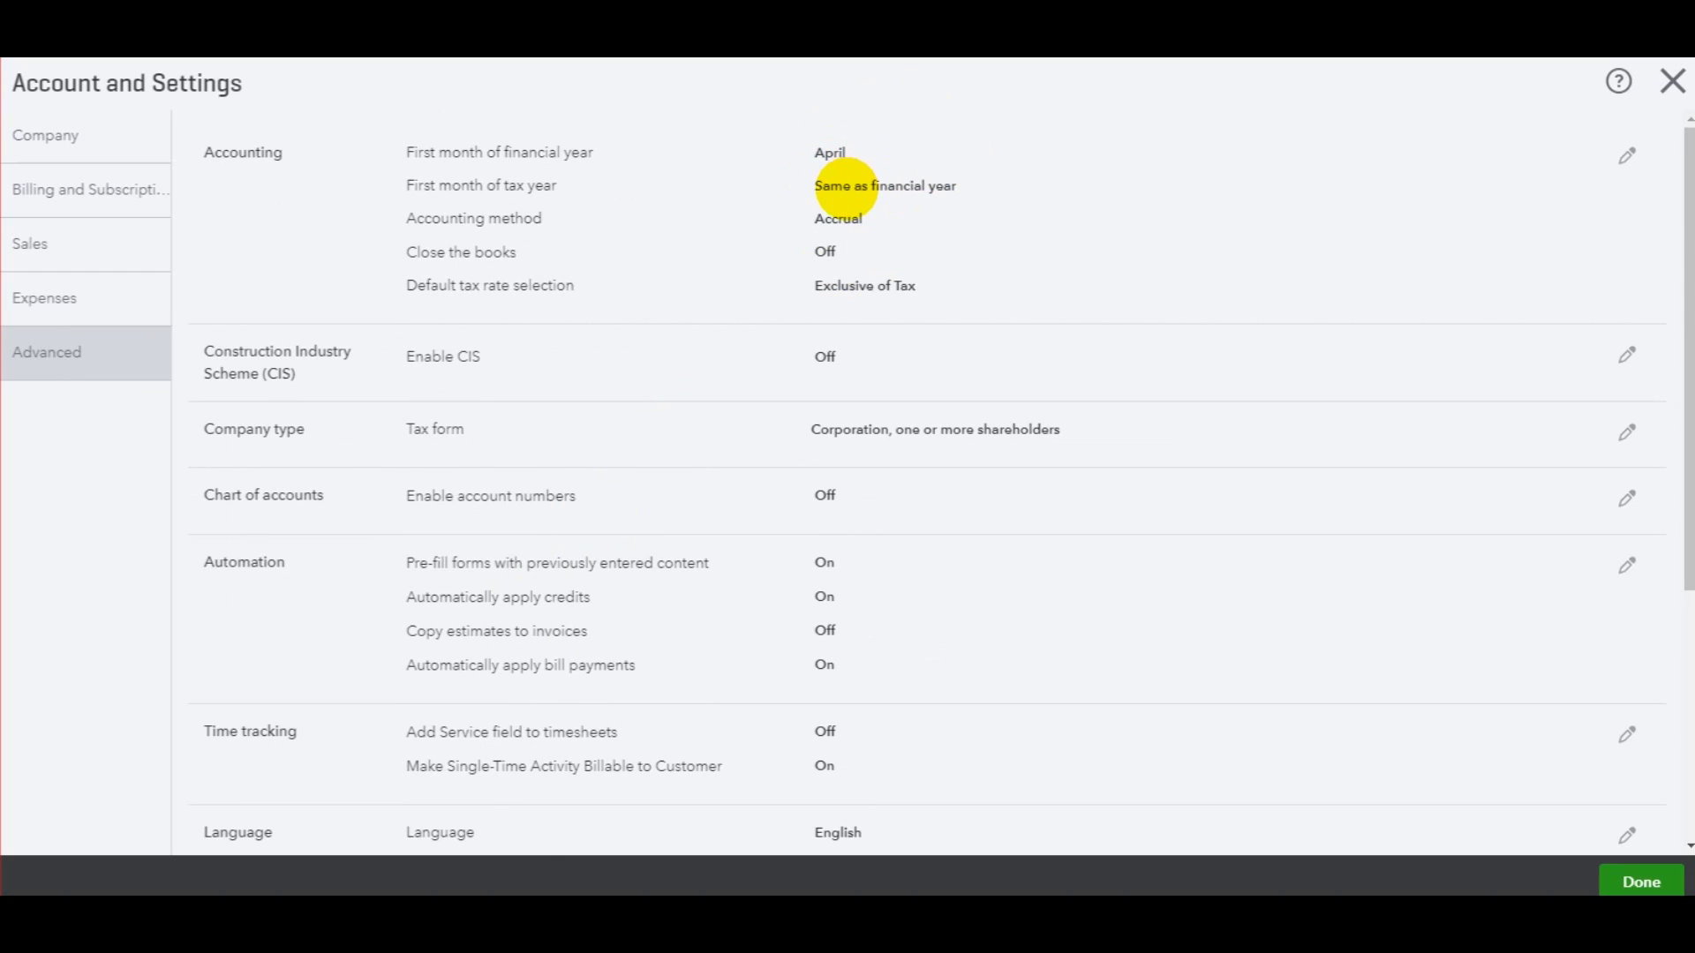
click(135, 135)
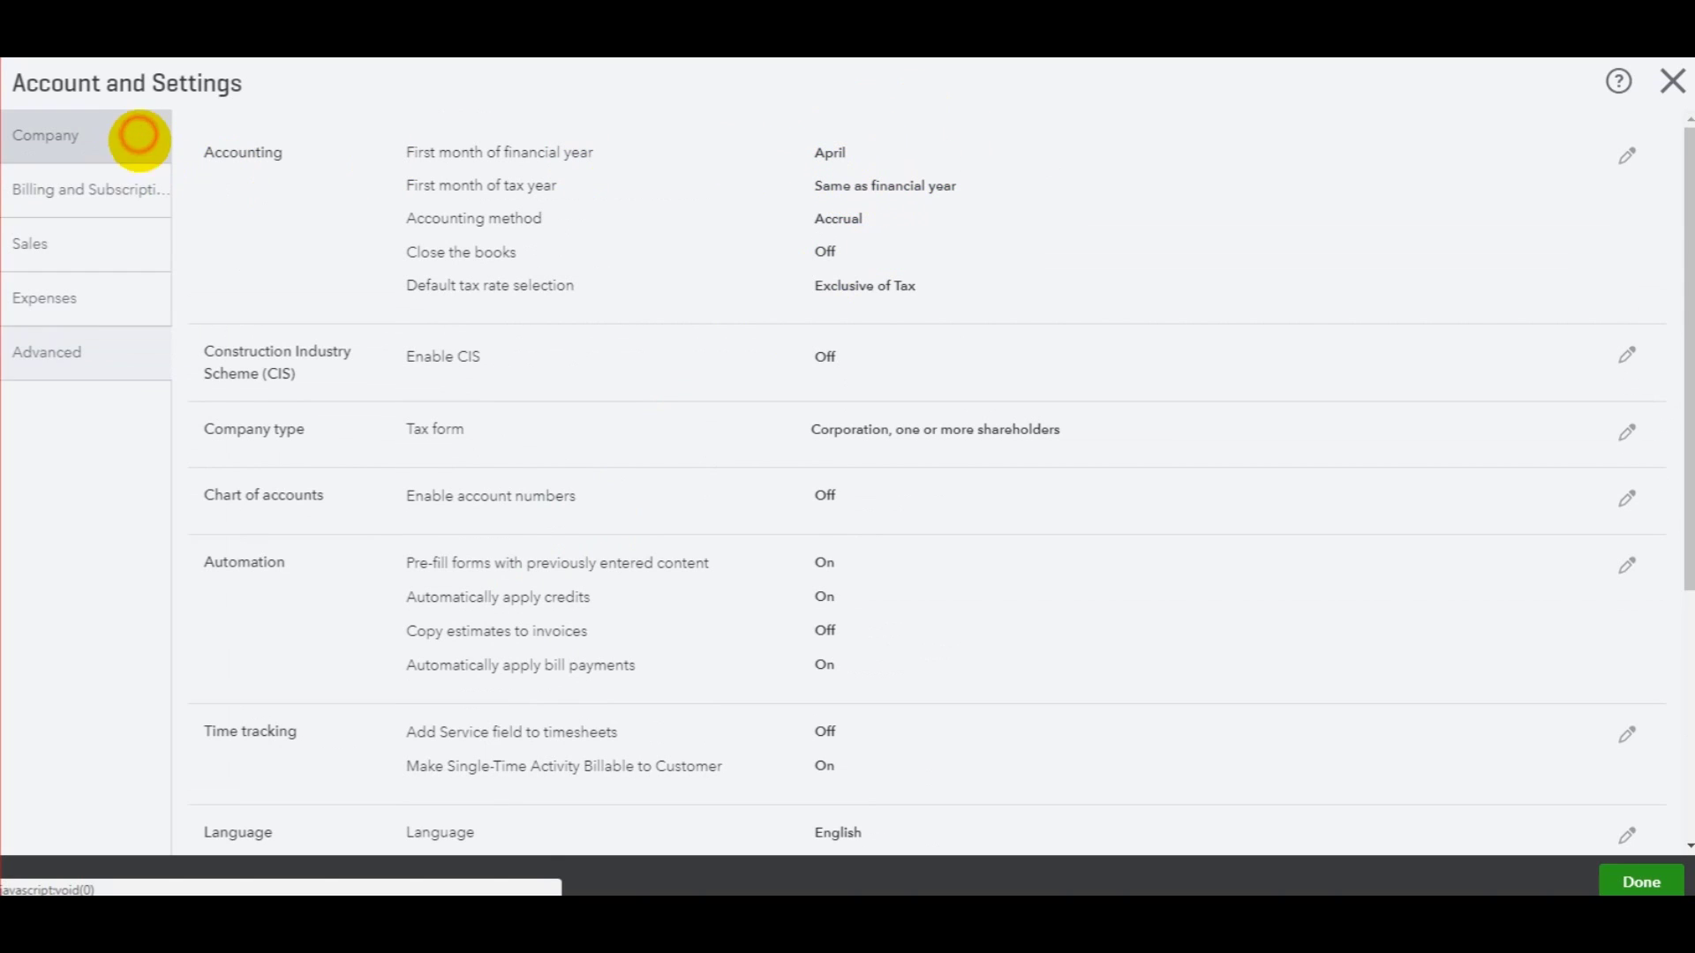
click(1671, 80)
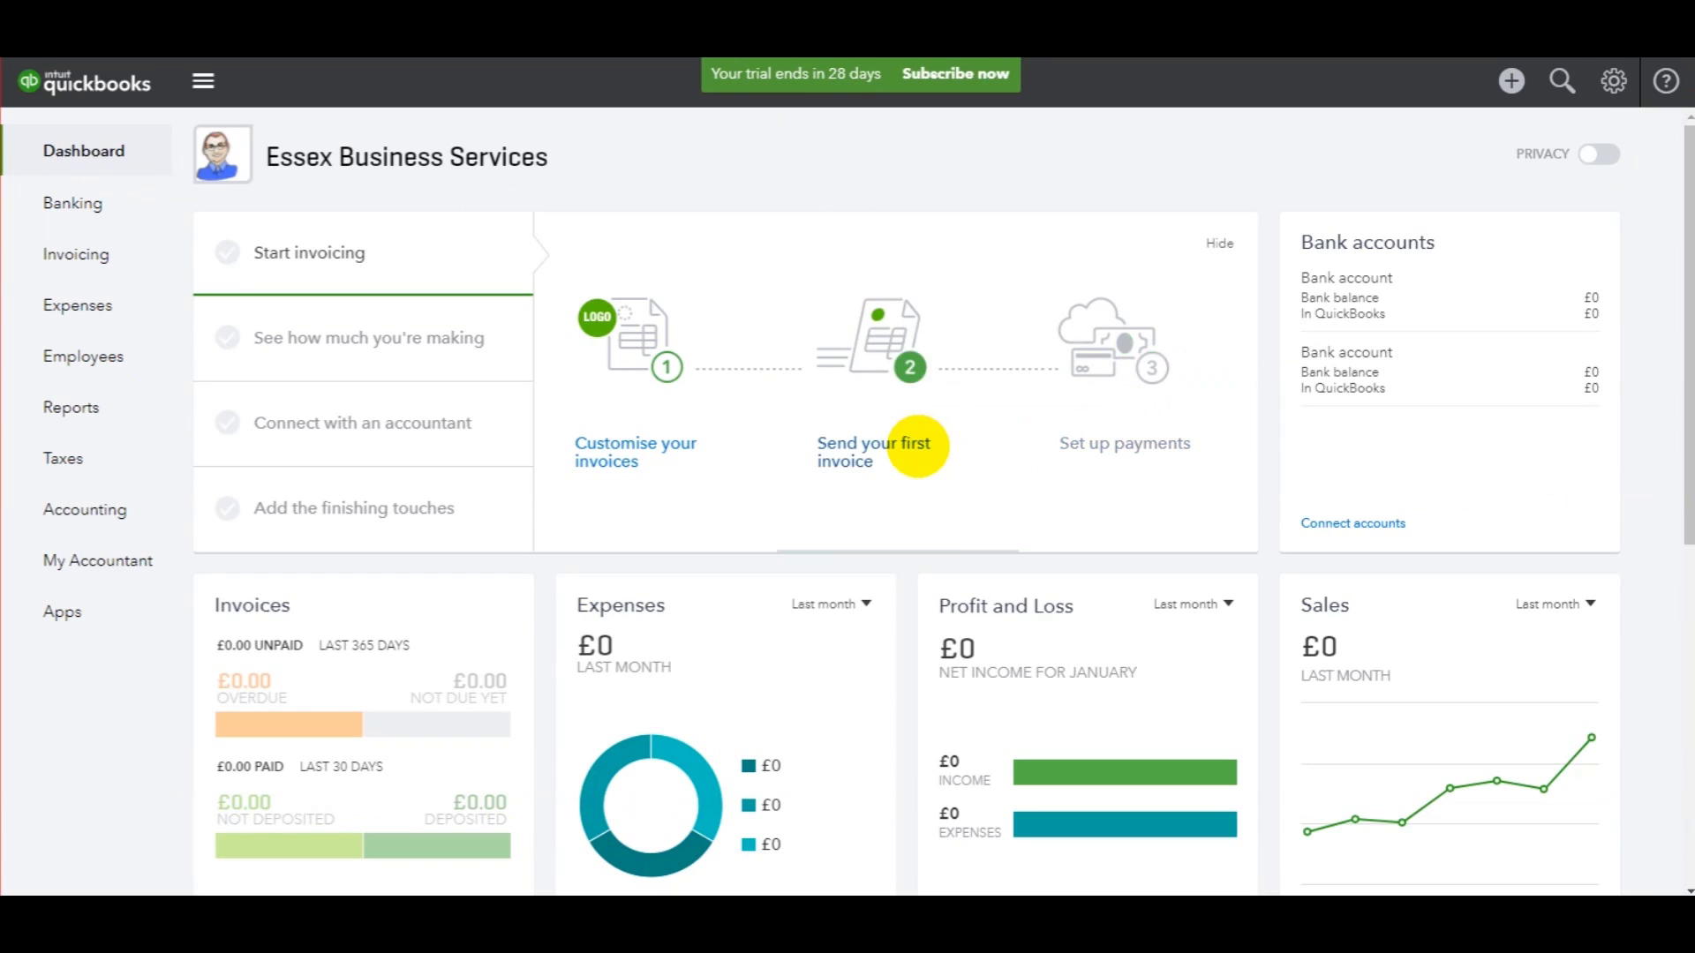